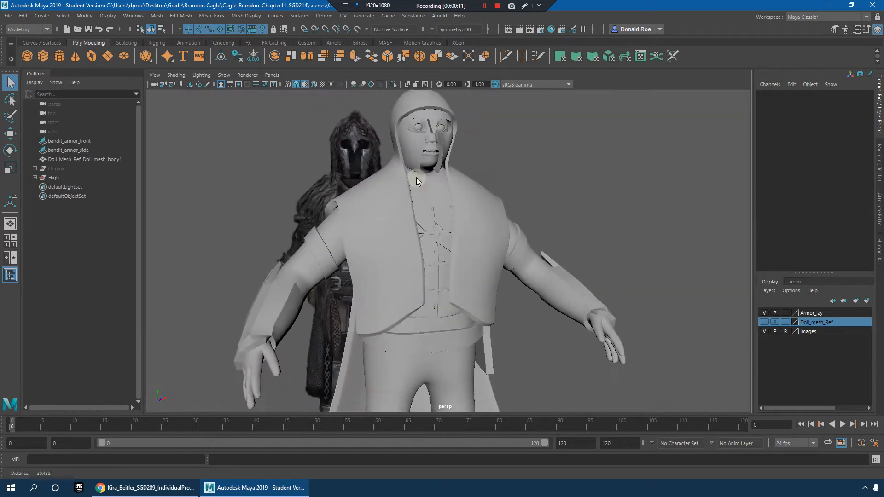
Step: Hide the armor, clothing and body pieces around the character so that only the doll's head mesh stays displayed
left_click(439, 206)
right_click_drag(587, 222, 474, 214, "alt")
middle_click_drag(474, 214, 488, 152, "alt")
left_click_drag(488, 151, 437, 223, "alt")
left_click_drag(362, 212, 570, 374)
left_click_drag(529, 308, 570, 279, "alt")
left_click(471, 184)
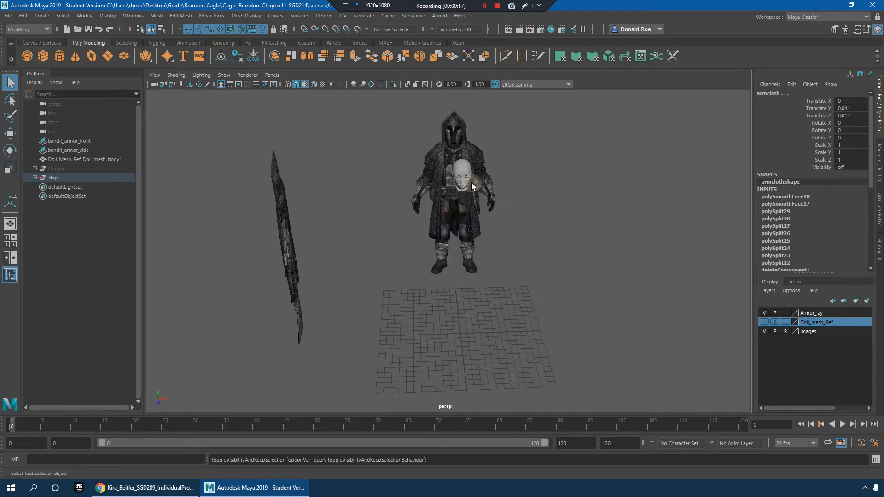
key("h")
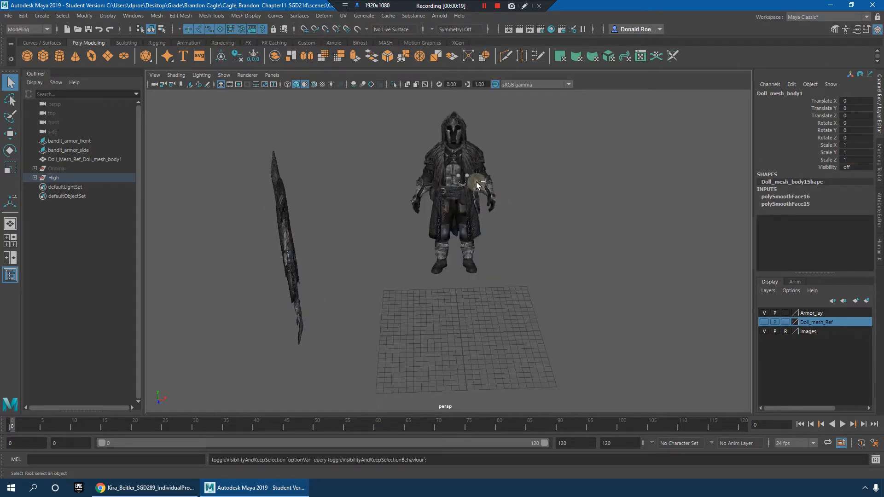
key("ctrl+z")
Step: Frame the selected head mesh and bring the nose and mouth into a close three-quarter view
key("f")
left_click_drag(537, 244, 554, 199, "alt")
scroll(628, 253, "up", 5)
left_click(618, 243)
left_click_drag(599, 251, 492, 244, "alt")
right_click_drag(522, 233, 667, 262, "alt")
left_click_drag(506, 240, 569, 240, "alt")
left_click(460, 299)
left_click_drag(493, 267, 537, 246, "alt")
left_click(650, 282)
left_click_drag(624, 298, 500, 253, "alt")
left_click(499, 253)
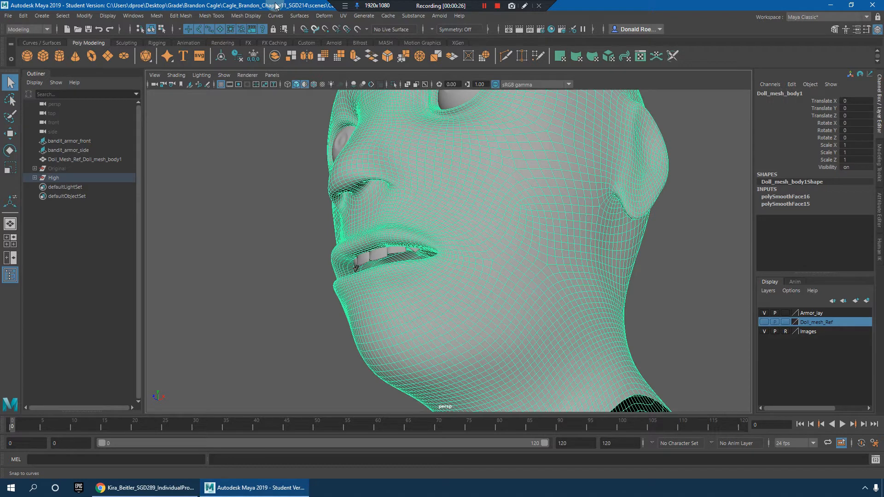
Step: Activate the Grab sculpting tool on the head mesh and reduce its brush size to about 0.229
left_click(279, 18)
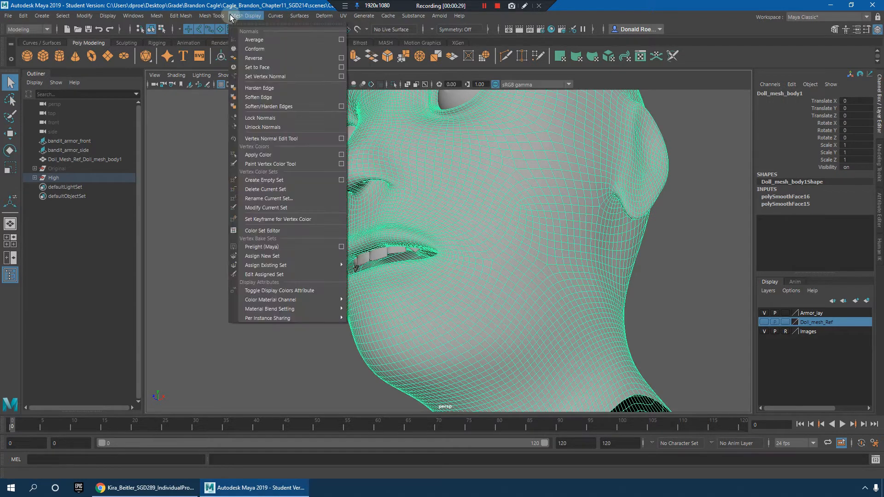
mouse_move(232, 150)
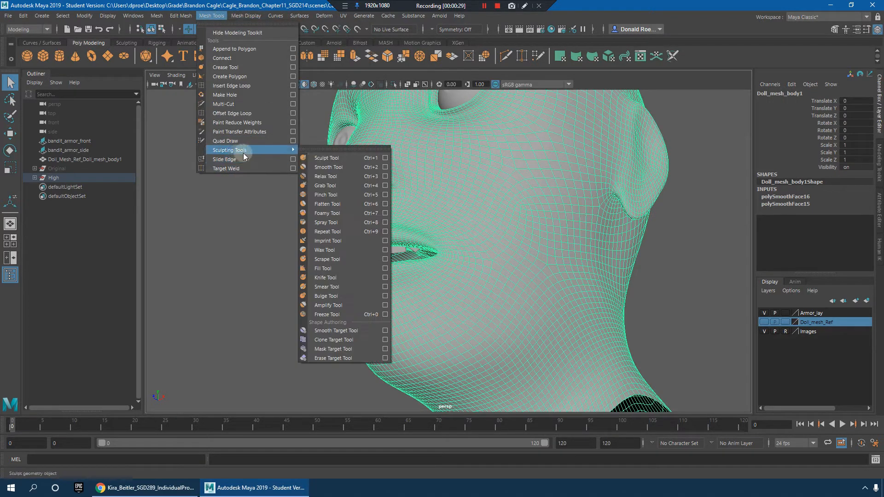
left_click(385, 186)
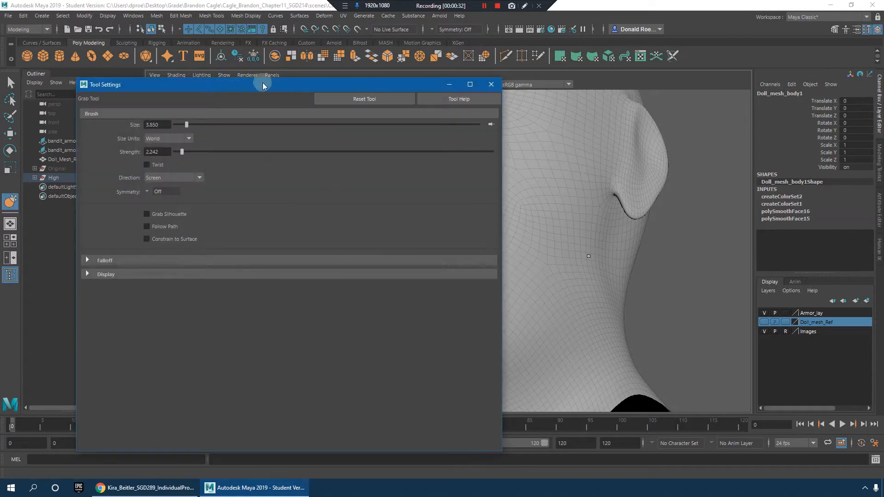
left_click_drag(502, 131, 303, 126)
left_click_drag(177, 81, 133, 62)
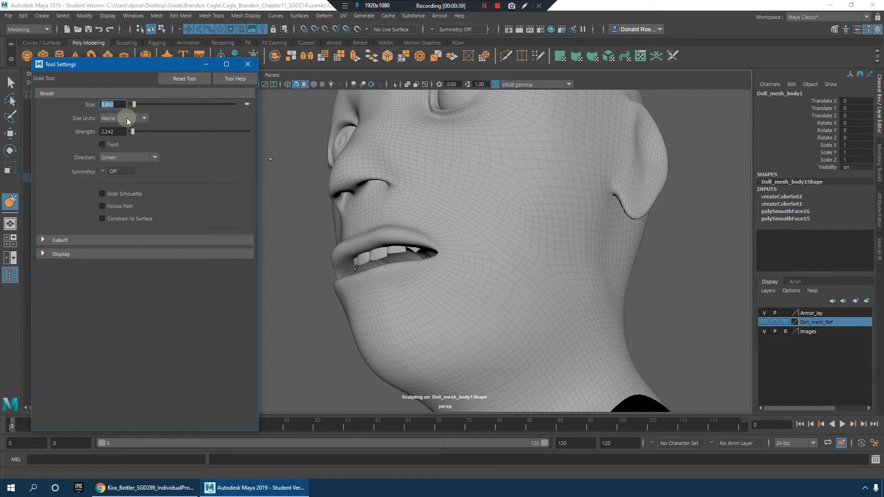
type("1")
key("Return")
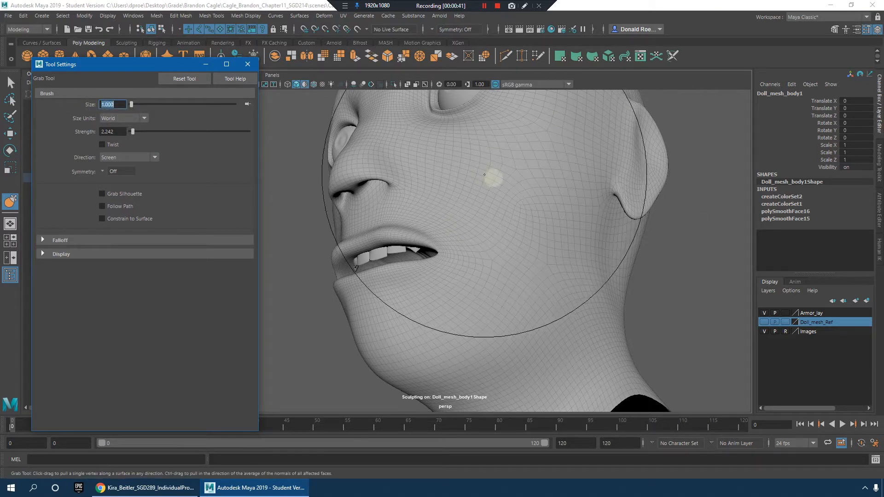
right_click_drag(494, 185, 467, 175, "alt")
left_click_drag(485, 174, 378, 171)
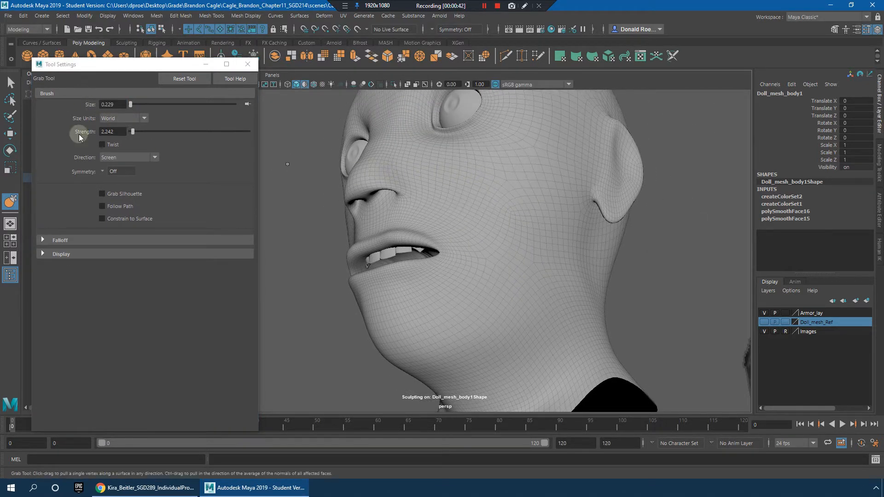
Step: Set the Grab tool's symmetry to Object X
left_click(118, 121)
left_click(170, 164)
left_click(133, 160)
left_click(189, 155)
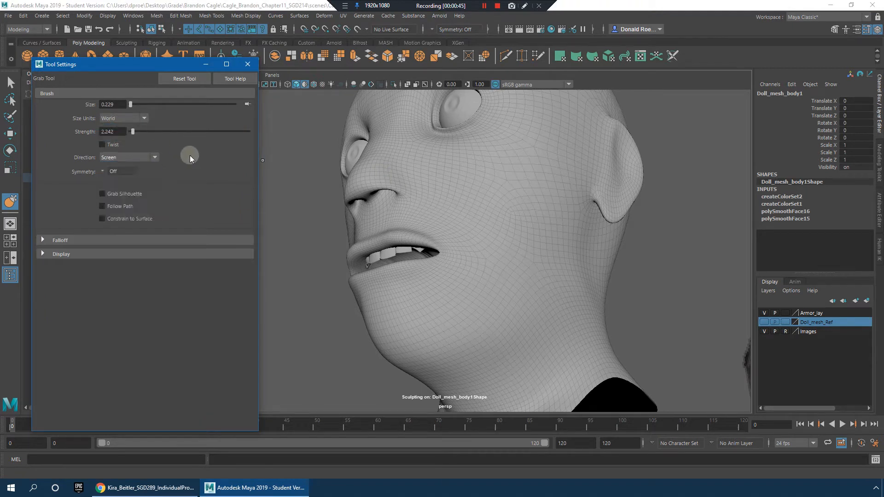
left_click(103, 171)
left_click(119, 191)
left_click(104, 172)
left_click(120, 185)
Step: Reshape the nose and its bridge with symmetrical Grab strokes from the side and front
right_click_drag(432, 192, 470, 221, "alt")
left_click_drag(470, 221, 498, 194, "alt")
left_click_drag(430, 188, 419, 193, "alt")
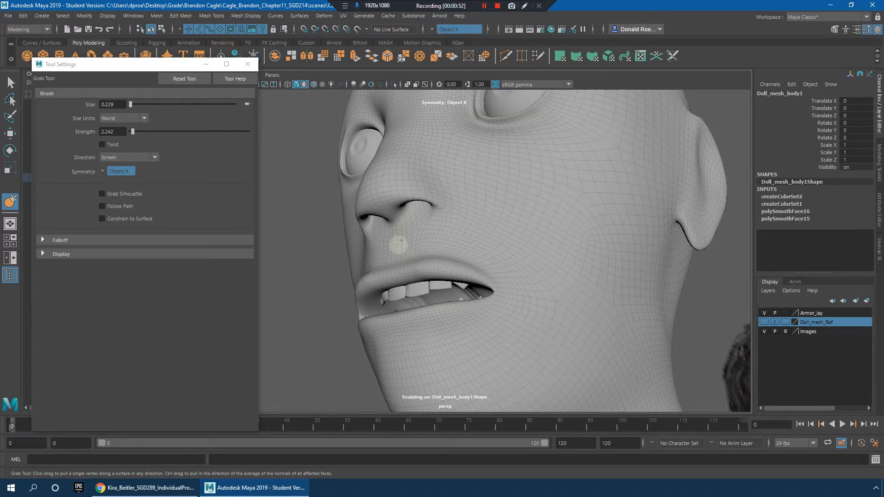
left_click_drag(419, 230, 502, 240, "alt")
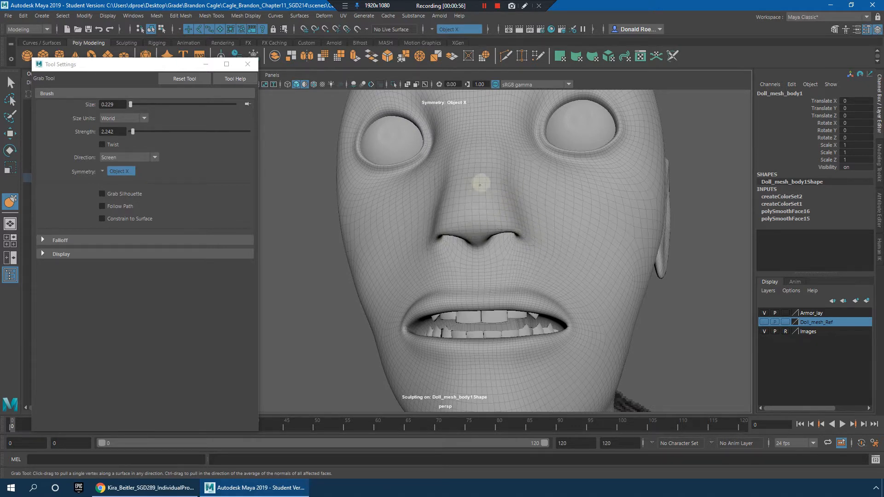
mouse_move(530, 178)
left_mouse_down("alt")
mouse_move(405, 246)
mouse_move(347, 257)
mouse_move(488, 256)
left_mouse_up("alt")
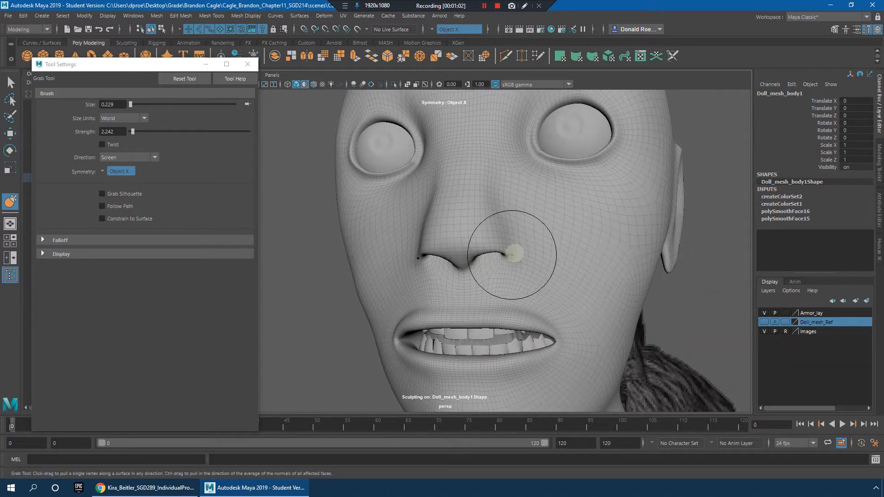
Step: Switch to the Bulge sculpting tool, undo the trial stroke, and set the brush strength to 0.1
left_click(211, 16)
mouse_move(289, 148)
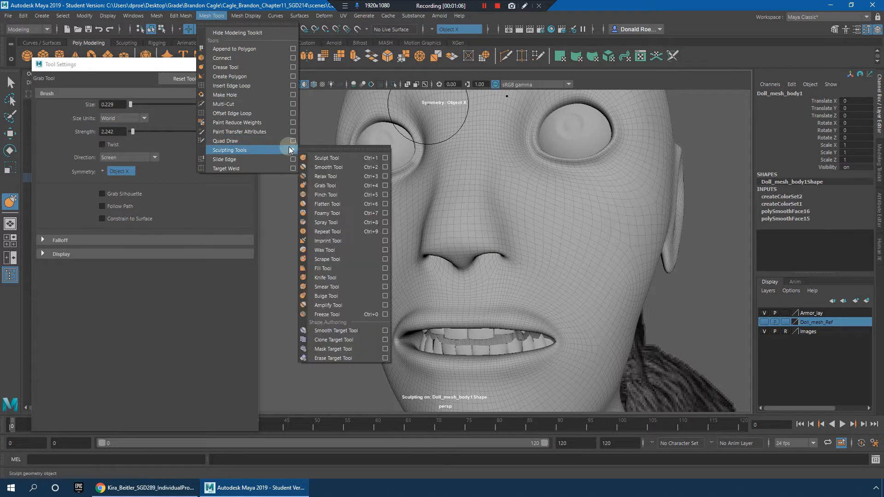
left_click(343, 297)
mouse_move(464, 236)
left_mouse_down("alt")
mouse_move(548, 223)
mouse_move(562, 230)
mouse_move(557, 221)
left_mouse_up("alt")
key("ctrl+z")
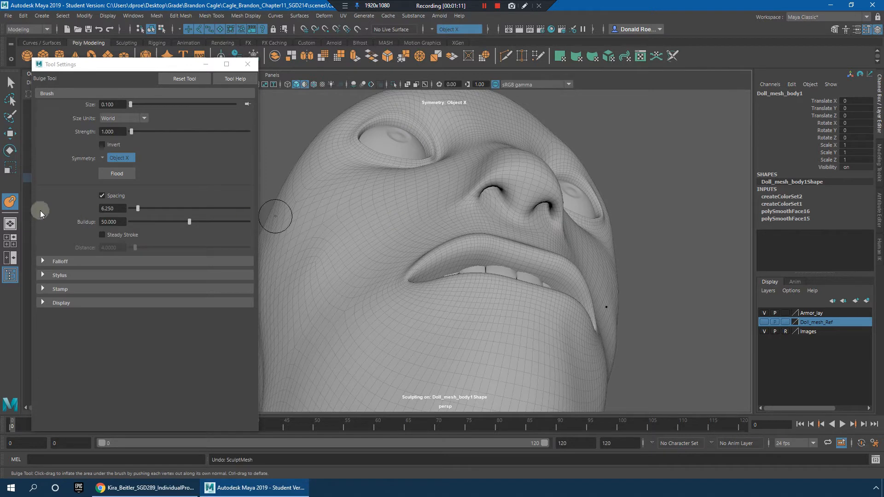
left_click_drag(121, 132, 38, 134)
type("0.1")
key("Return")
Step: Bulge the nostril wings on the sides of the nose and smooth their transition into the cheeks
left_click_drag(521, 232, 491, 231, "alt")
mouse_move(423, 203)
left_mouse_down("alt")
mouse_move(394, 254)
mouse_move(416, 252)
mouse_move(346, 260)
mouse_move(381, 263)
mouse_move(327, 309)
mouse_move(540, 298)
mouse_move(522, 297)
mouse_move(534, 252)
mouse_move(529, 198)
mouse_move(507, 207)
left_mouse_up("alt")
key("ctrl+z")
mouse_move(460, 192)
left_mouse_down("alt")
mouse_move(464, 258)
mouse_move(444, 283)
mouse_move(409, 281)
left_mouse_up("alt")
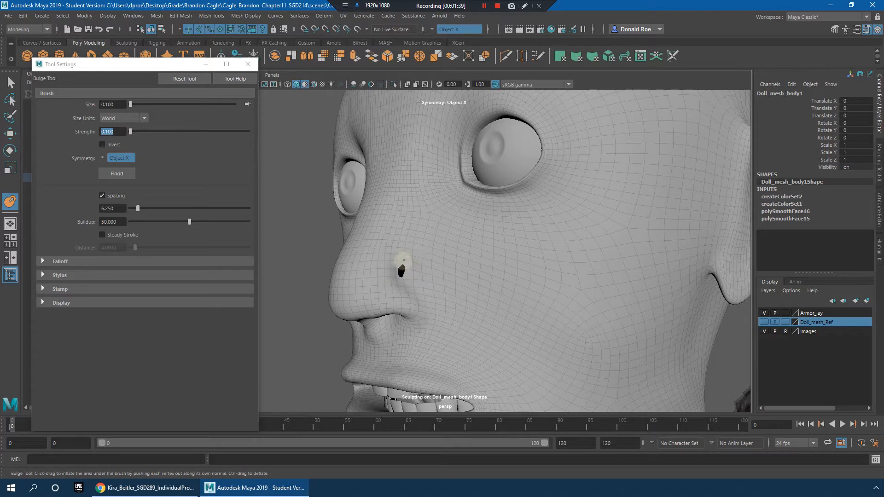
left_click_drag(414, 264, 438, 280, "alt")
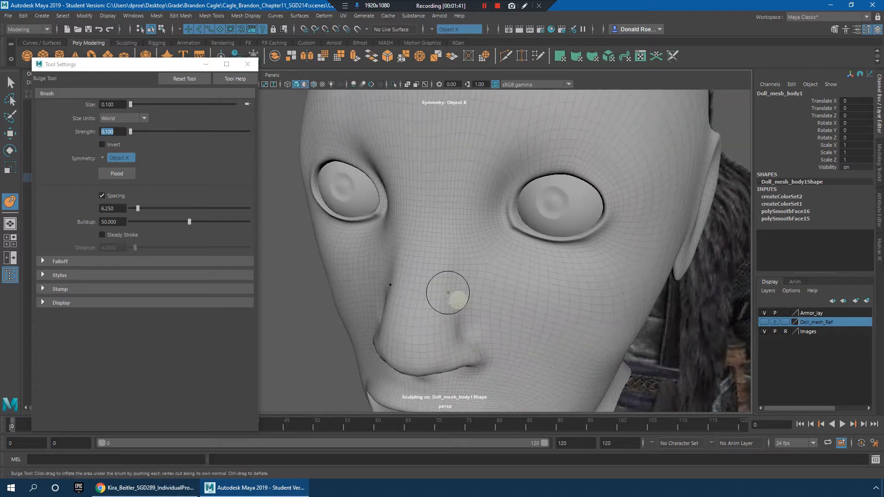
left_click_drag(456, 333, 454, 282, "shift")
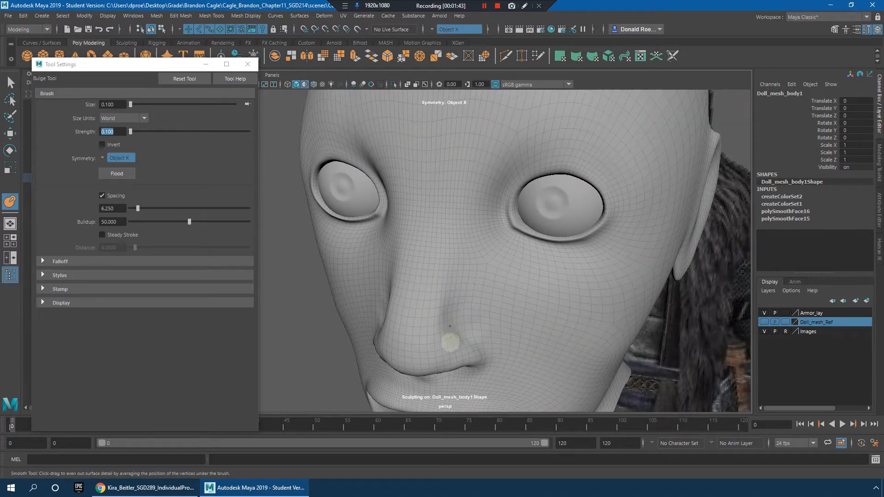
left_click_drag(460, 334, 458, 319, "alt")
Step: Bulge the area beneath the nose around the nostril openings with symmetrical strokes
mouse_move(423, 278)
left_mouse_down("alt")
mouse_move(468, 286)
mouse_move(365, 262)
left_mouse_up("alt")
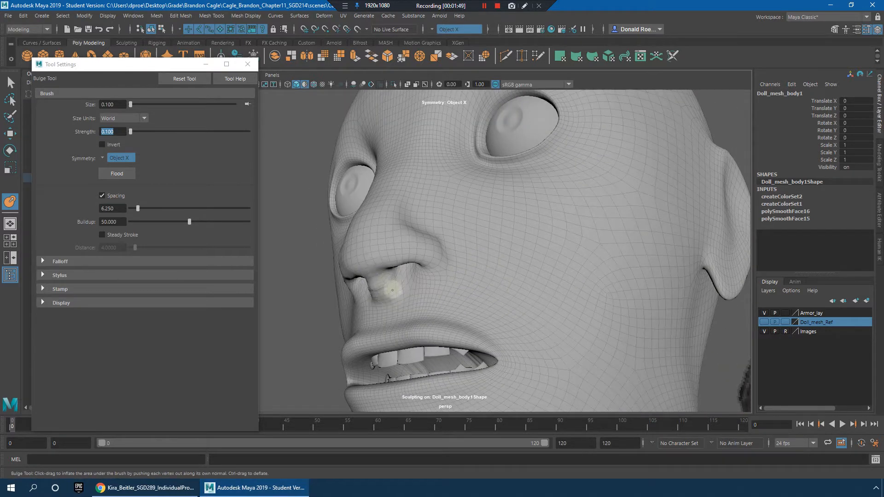
left_click_drag(424, 295, 453, 276, "alt")
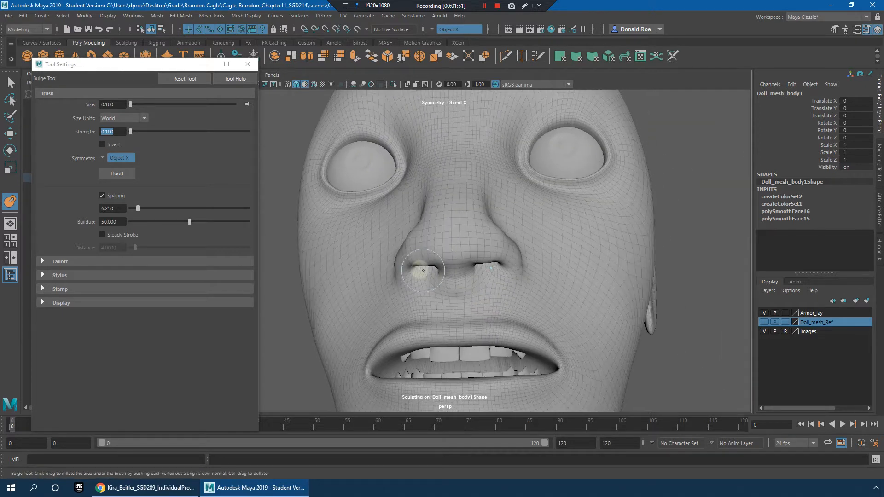
right_click_drag(562, 283, 512, 275, "alt")
left_click_drag(511, 274, 554, 289, "alt")
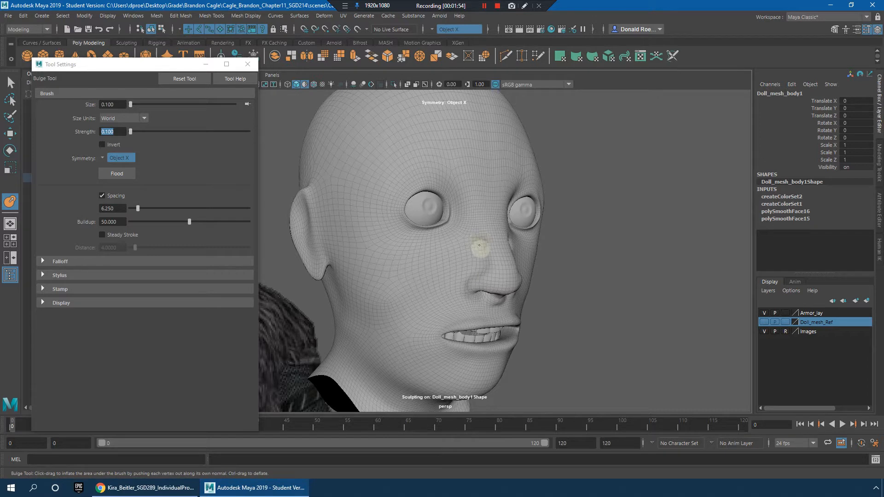
Step: Bulge the sides of the nose bridge near the inner eye corners and smooth the strokes
left_click_drag(470, 219, 466, 217, "shift")
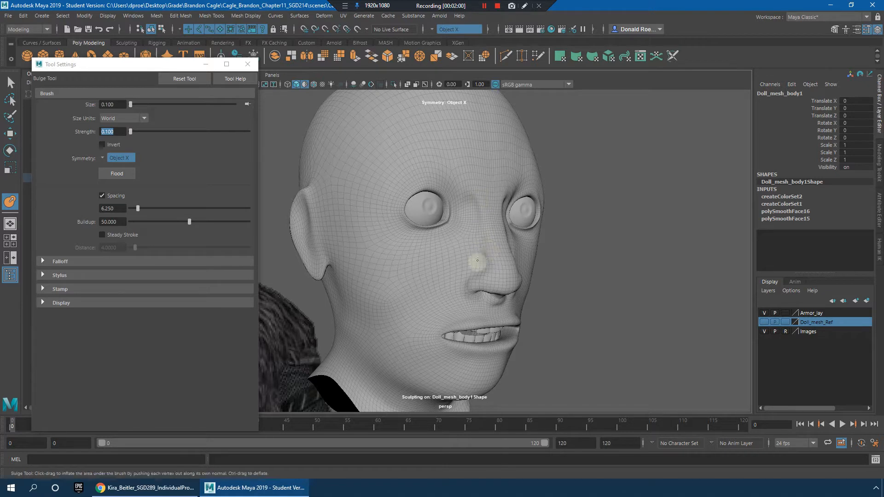
left_click_drag(564, 255, 536, 257, "alt")
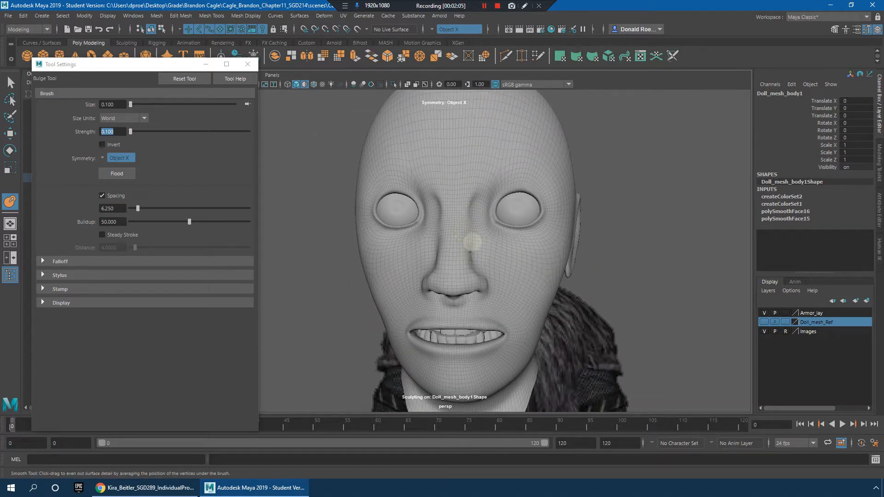
mouse_move(497, 231)
left_mouse_down("alt")
mouse_move(430, 246)
mouse_move(497, 250)
mouse_move(488, 254)
left_mouse_up("alt")
Step: Try to bulge the ridges between the nose and upper lip in profile, and undo the strokes
left_click_drag(553, 282, 533, 319, "alt")
scroll(524, 302, "up", 6)
scroll(533, 319, "up", 1)
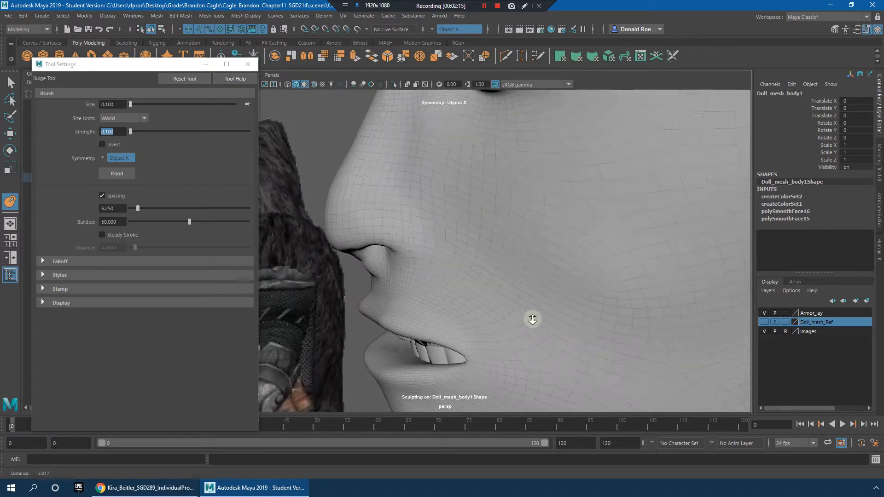
scroll(533, 320, "up", 1)
middle_click_drag(533, 319, 570, 293, "alt")
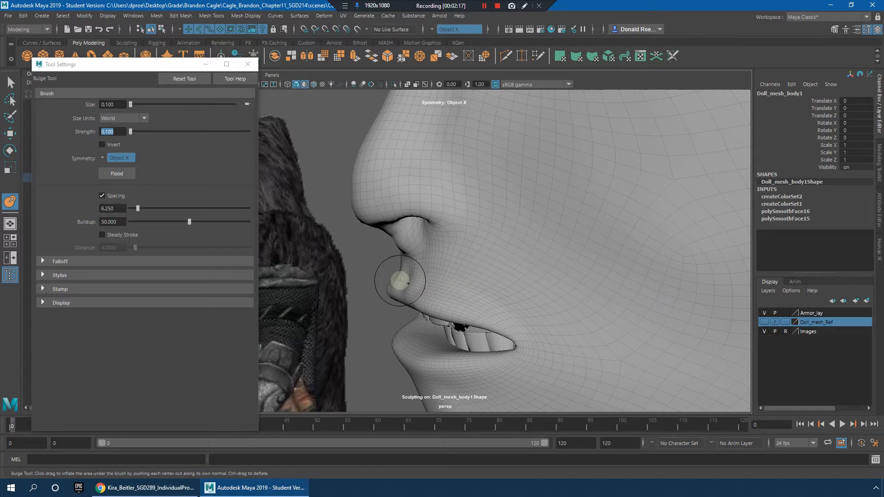
left_click_drag(425, 290, 520, 326)
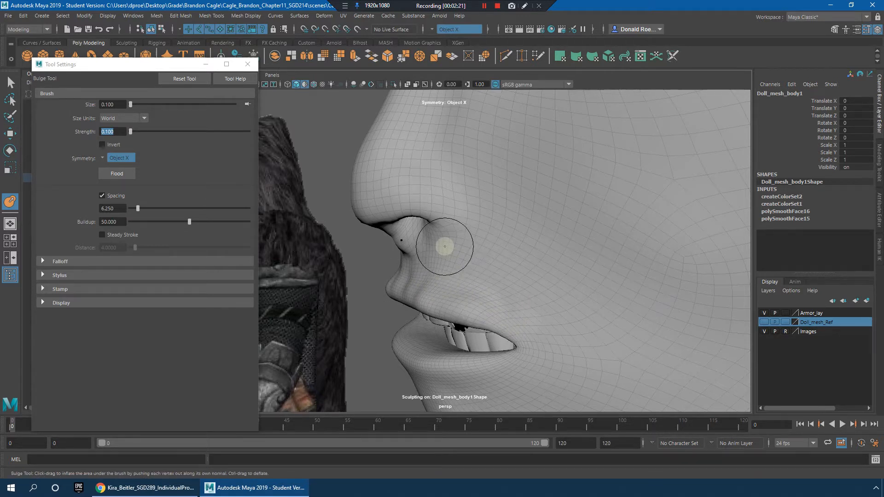
mouse_move(430, 285)
left_mouse_down()
mouse_move(417, 294)
mouse_move(433, 254)
mouse_move(457, 303)
left_mouse_up()
key("ctrl+z")
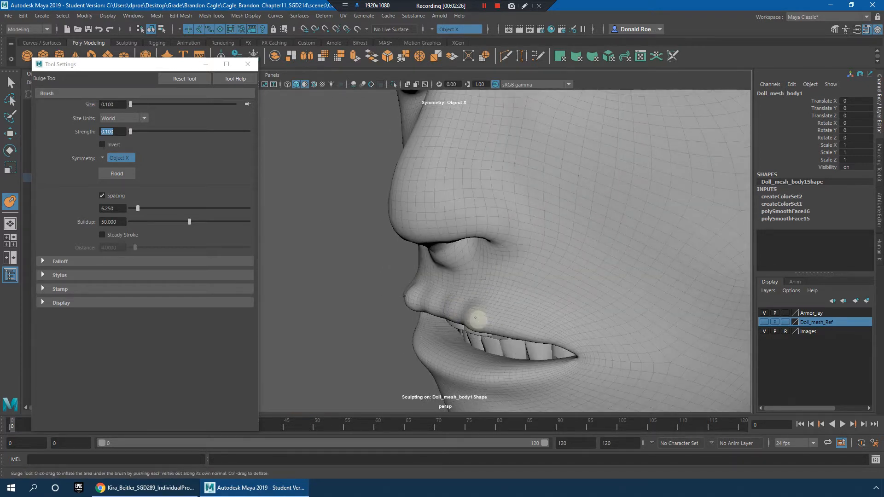
key("ctrl+z")
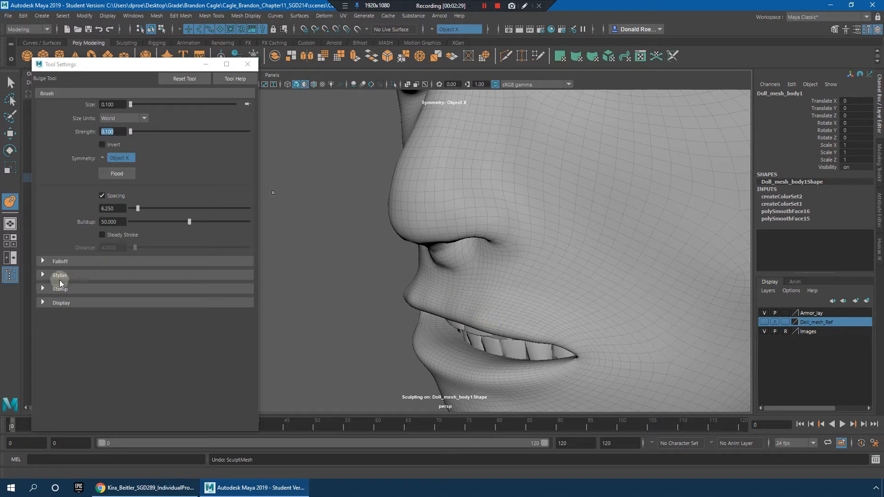
Step: Steepen the Bulge brush's falloff curve and build up the philtrum ridges between the nose and upper lip
left_click(42, 261)
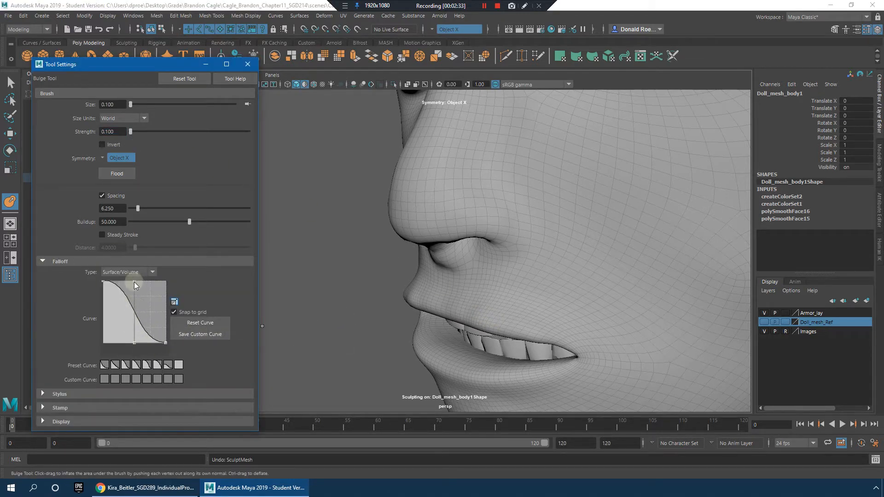
left_click_drag(126, 300, 120, 311)
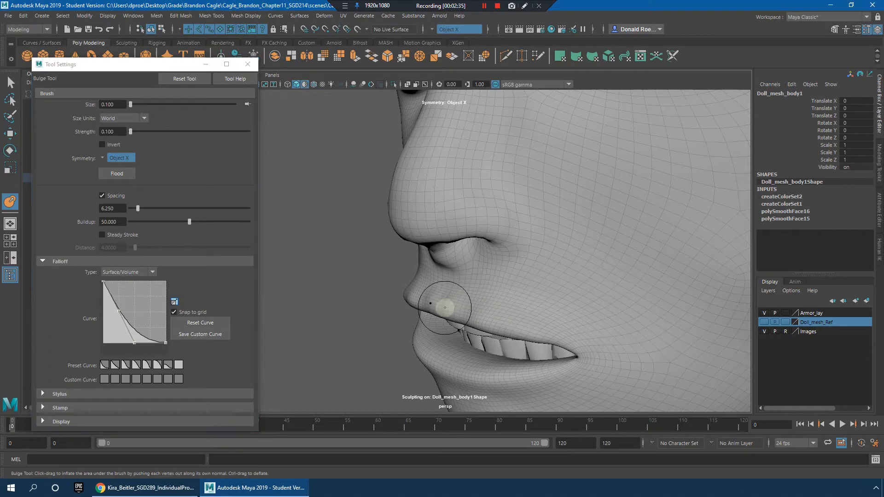
left_click_drag(455, 312, 529, 272, "alt")
key("shift")
key("shift")
mouse_move(434, 308)
left_mouse_down("alt")
mouse_move(539, 257)
mouse_move(516, 287)
left_mouse_up("alt")
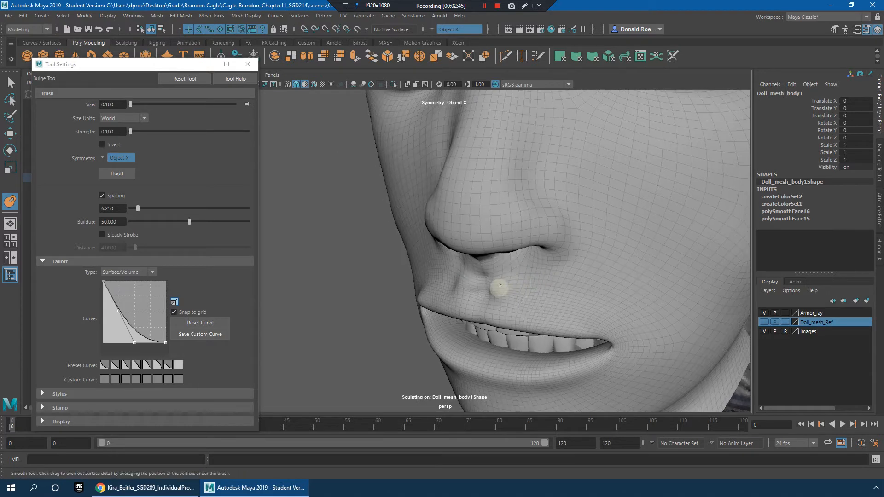
Step: Smooth the philtrum and upper lip up to the mouth corner, and return to the Select tool
mouse_move(490, 318)
left_mouse_down()
mouse_move(544, 330)
mouse_move(580, 286)
left_mouse_up()
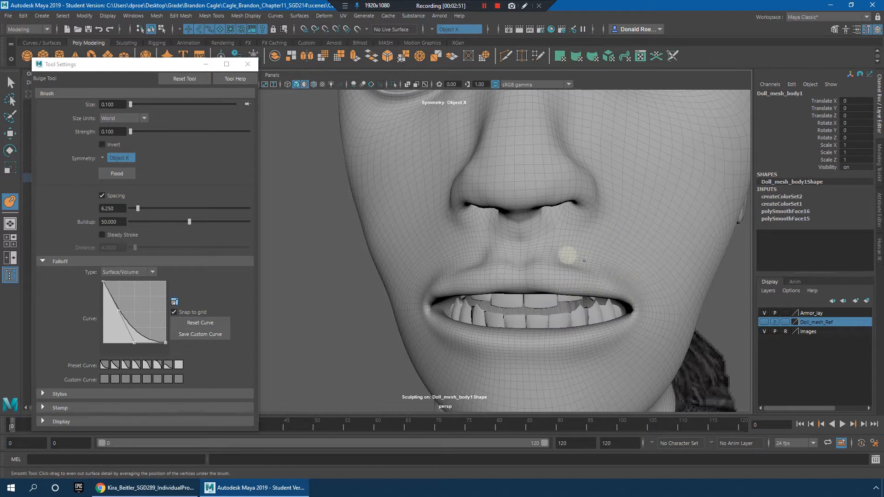
mouse_move(572, 263)
left_mouse_down("alt")
mouse_move(562, 276)
mouse_move(619, 264)
left_mouse_up("alt")
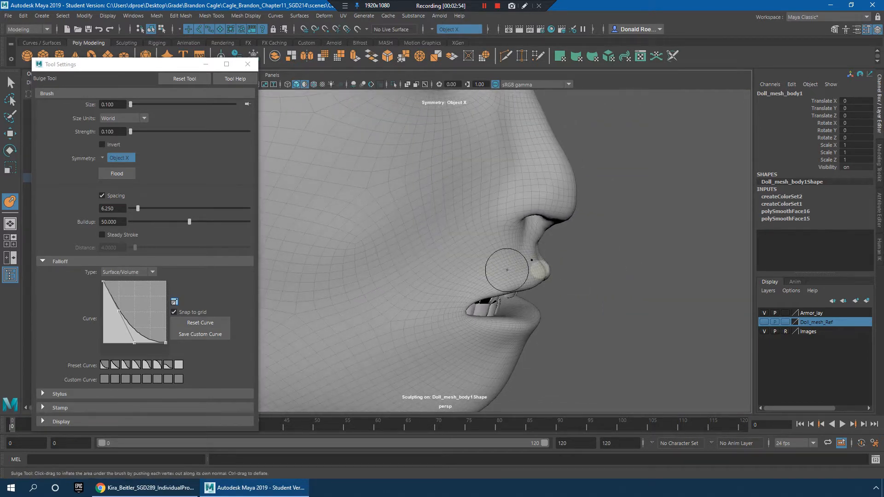
left_click_drag(551, 270, 520, 267, "alt")
left_click_drag(448, 292, 470, 305, "alt")
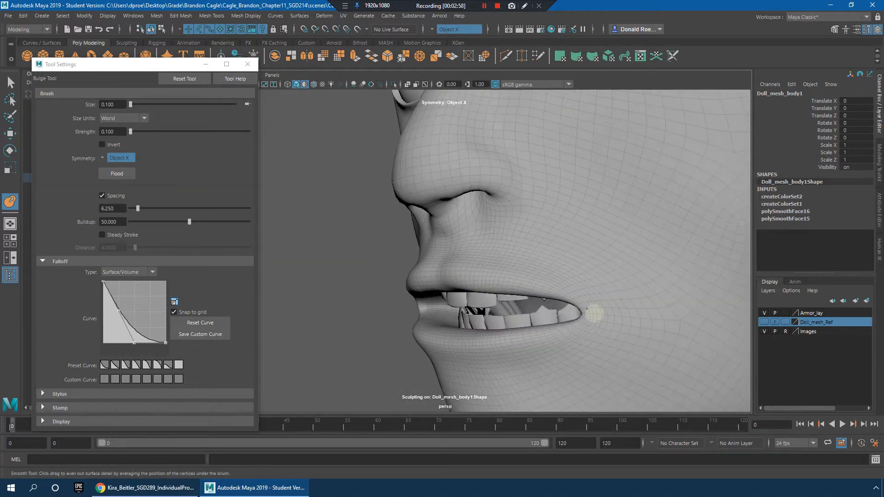
key("q")
right_click(529, 242)
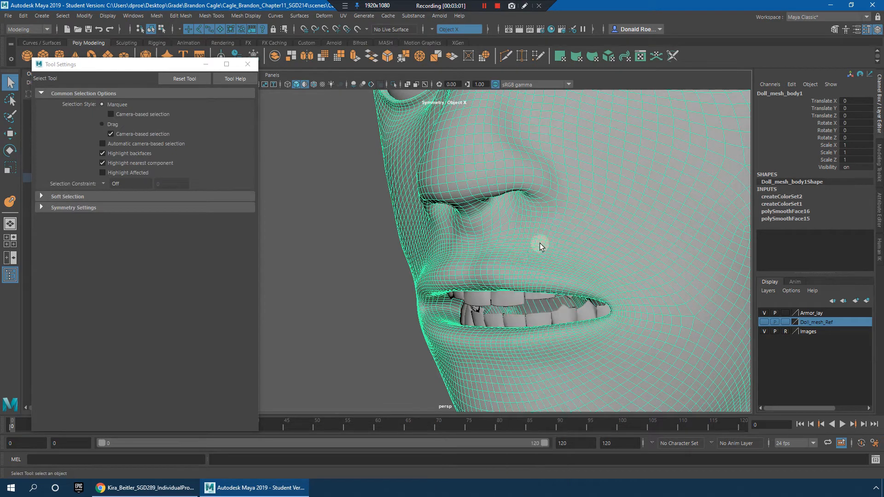
Step: Insert an edge loop along the upper lip of the doll mesh and switch to the Move tool
right_click_drag(477, 265, 429, 275, "shift")
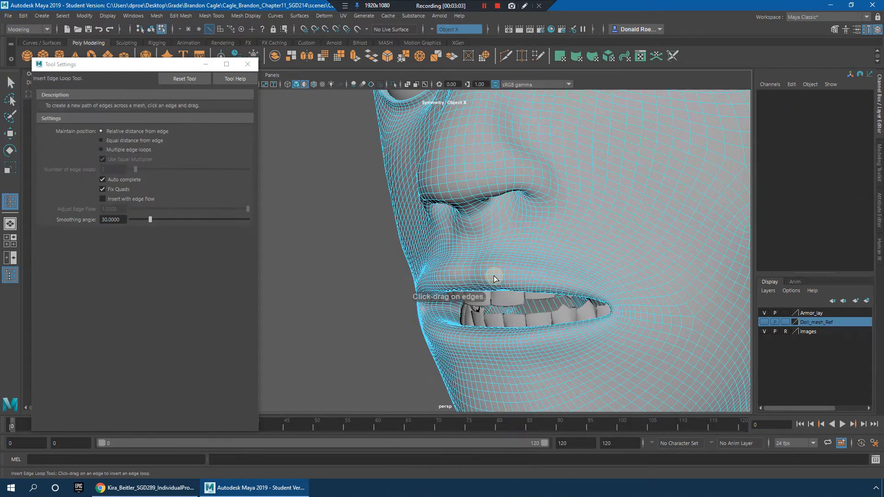
left_click(494, 276)
right_click_drag(586, 310, 566, 301, "alt")
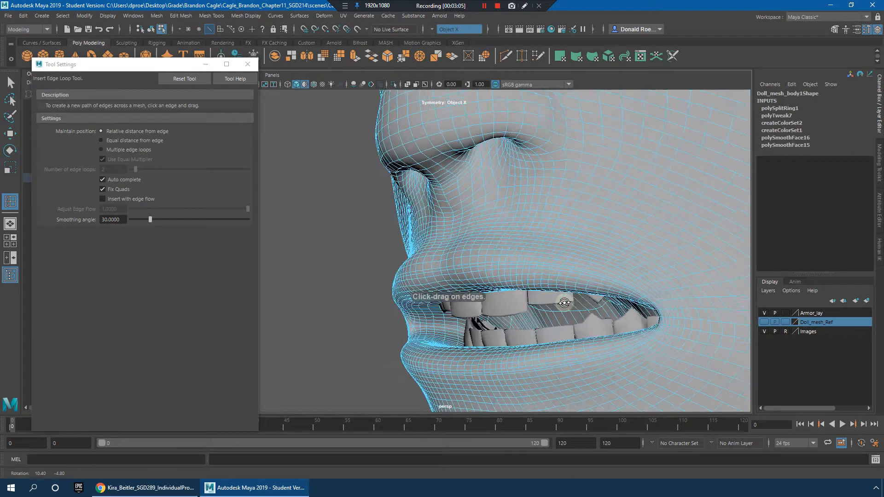
left_click_drag(566, 301, 441, 291, "alt")
scroll(441, 291, "up", 3)
key("w")
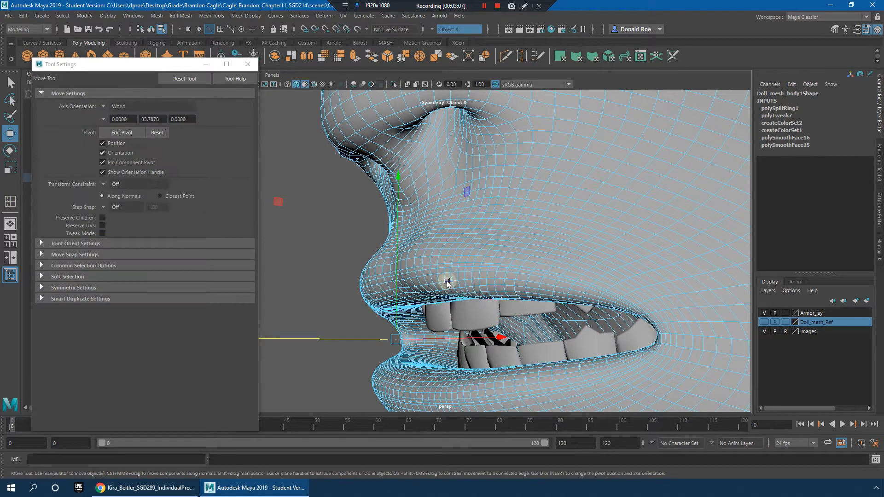
Step: Return the doll mesh to object mode and show it shaded with smooth preview off
key("5")
key("F8")
left_click(339, 215)
left_click_drag(411, 258, 462, 261, "alt")
left_click(463, 261)
key("1")
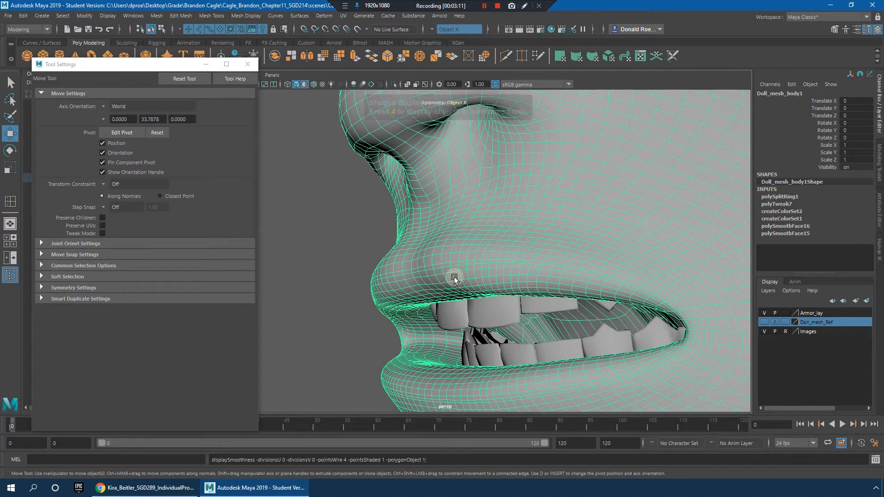
Step: Select the upper lip's edge loop, shift it with the Move tool, and deselect it
right_click_drag(430, 272, 440, 207)
left_click(430, 267)
left_click_drag(430, 267, 451, 377, "alt")
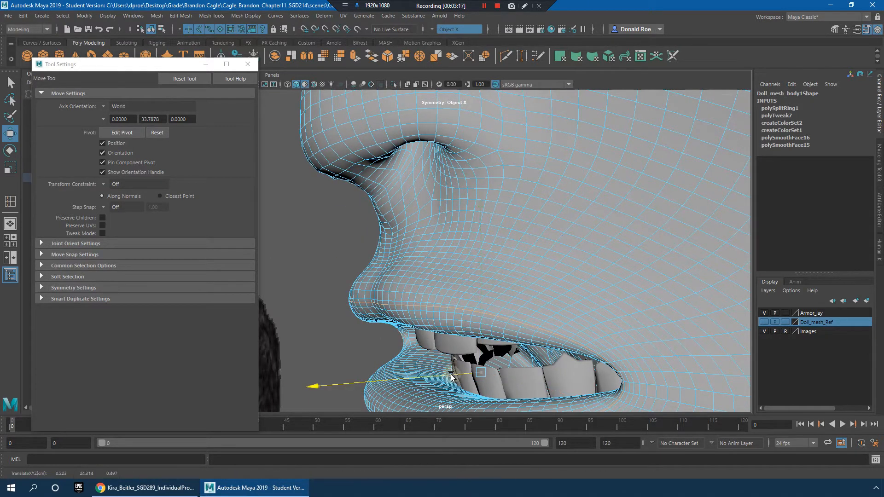
right_click_drag(401, 234, 445, 222)
left_click(345, 244)
Step: Examine the reshaped upper lip in profile and the whole face from the front
left_click_drag(399, 263, 553, 289, "alt")
scroll(574, 313, "up", 5)
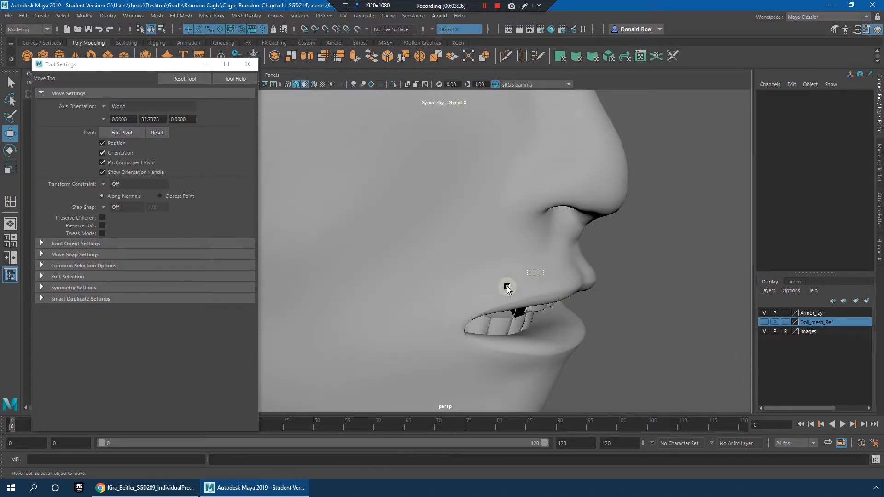
left_click(540, 275)
left_click(586, 259)
left_click_drag(538, 267, 564, 272, "alt")
left_click_drag(623, 286, 530, 313, "alt")
right_click_drag(530, 313, 588, 310, "alt")
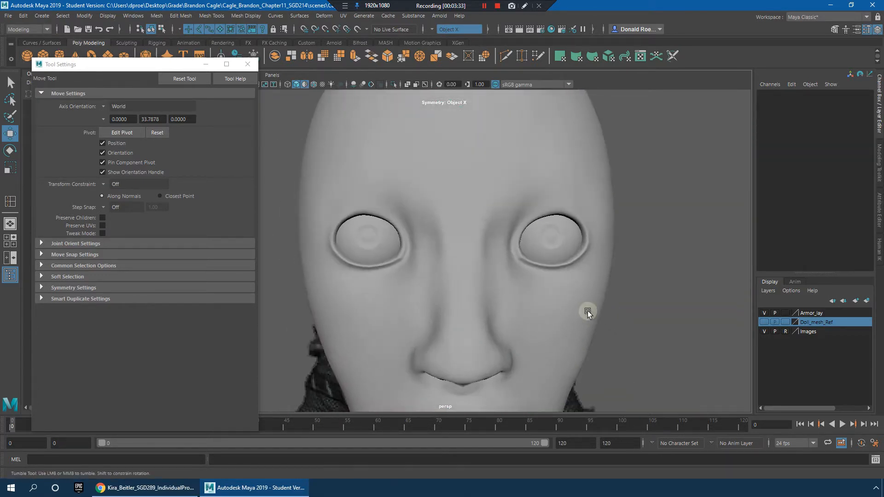
left_click_drag(588, 311, 584, 279, "alt")
left_click(584, 279)
right_click_drag(584, 278, 585, 302, "alt")
Step: Activate the Grab sculpting tool on the doll mesh, with brush size about 0.235 and strength about 4.706
left_click_drag(584, 302, 484, 248, "alt")
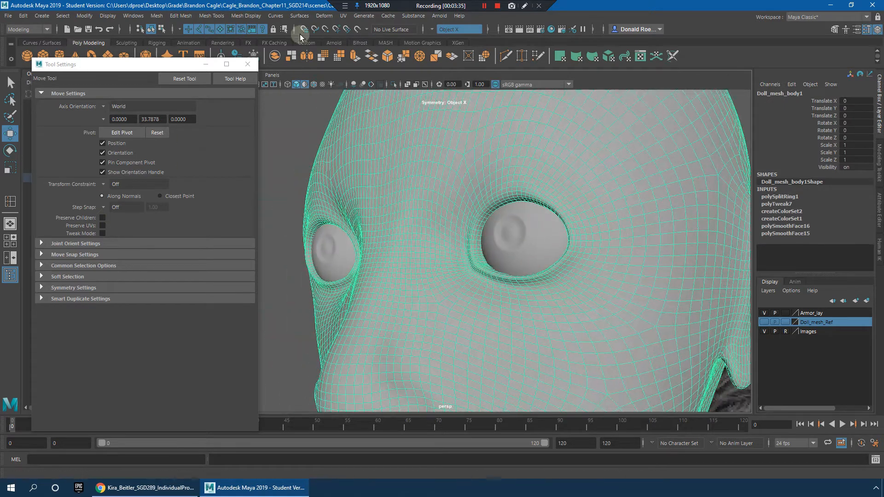
left_click(238, 17)
mouse_move(255, 150)
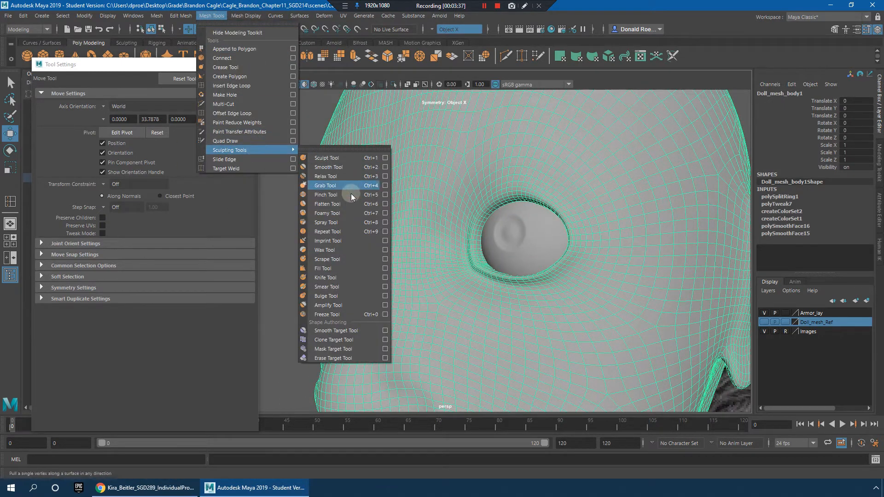
left_click(339, 185)
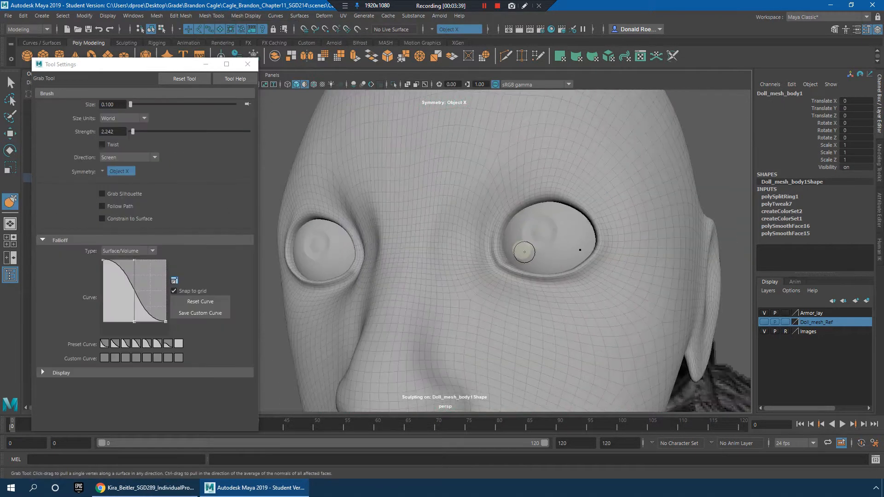
left_click_drag(579, 209, 573, 167, "alt")
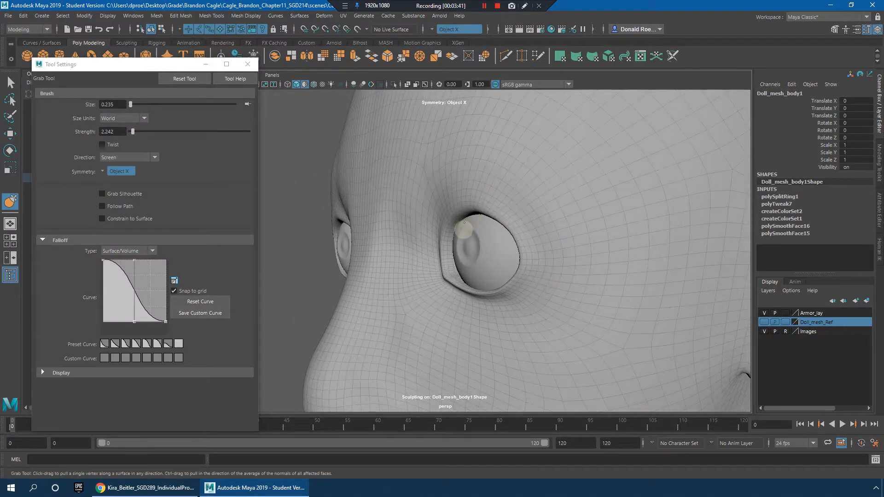
left_click_drag(132, 131, 134, 131)
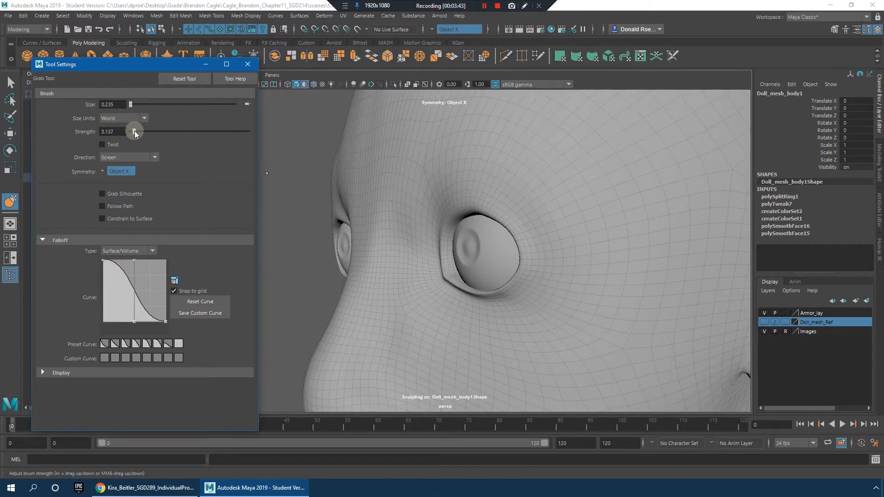
Step: Pull the upper eyelids down over the eyeballs with the Grab tool, enlarging the brush to about 0.364
mouse_move(455, 208)
left_mouse_down()
mouse_move(458, 244)
mouse_move(448, 250)
mouse_move(451, 242)
mouse_move(469, 253)
left_mouse_up()
mouse_move(486, 219)
left_mouse_down()
mouse_move(488, 252)
mouse_move(635, 253)
left_mouse_up()
key("b")
mouse_move(529, 261)
left_mouse_down()
mouse_move(509, 261)
mouse_move(507, 229)
left_mouse_up()
left_click_drag(496, 263, 499, 219)
mouse_move(548, 275)
left_mouse_down()
mouse_move(556, 215)
mouse_move(448, 271)
left_mouse_up()
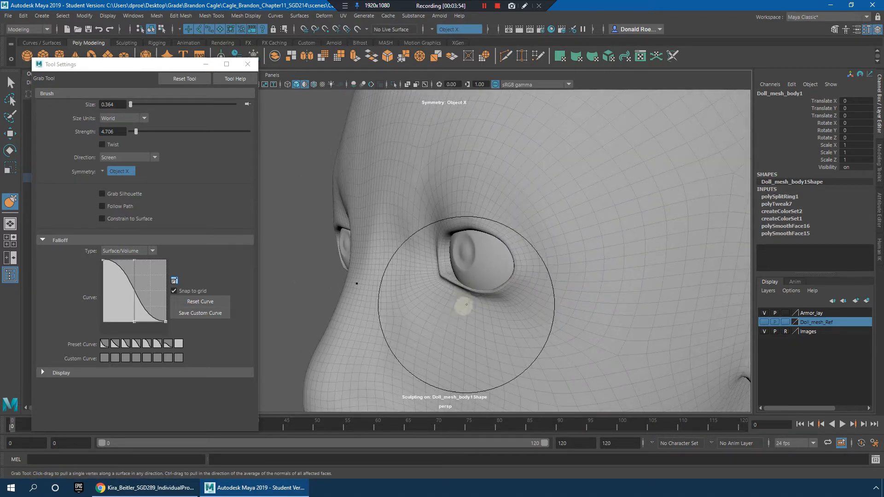
Step: Adjust the lower eyelids and inner eye corners with the Grab tool, reducing the brush to about 0.082
left_click_drag(511, 289, 504, 266)
mouse_move(496, 303)
left_mouse_down()
mouse_move(498, 267)
mouse_move(548, 287)
left_mouse_up()
mouse_move(515, 230)
left_mouse_down()
mouse_move(510, 267)
mouse_move(447, 271)
left_mouse_up()
key("b")
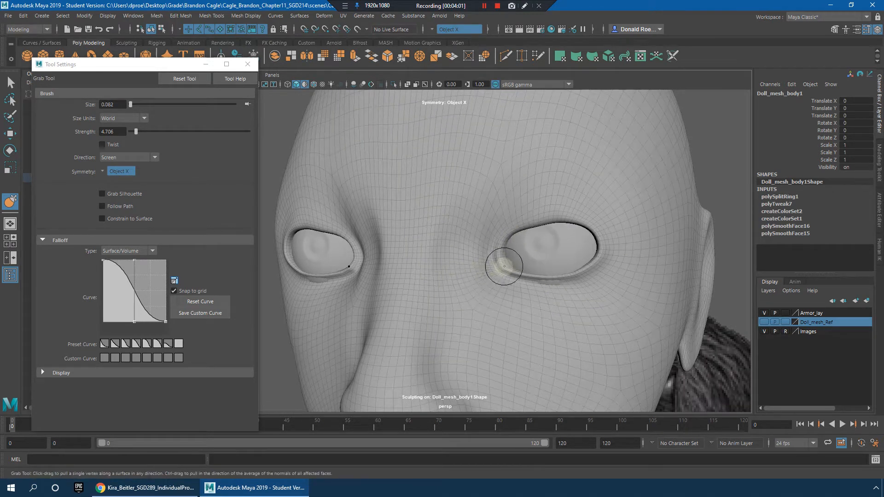
left_click_drag(504, 270, 509, 275, "shift")
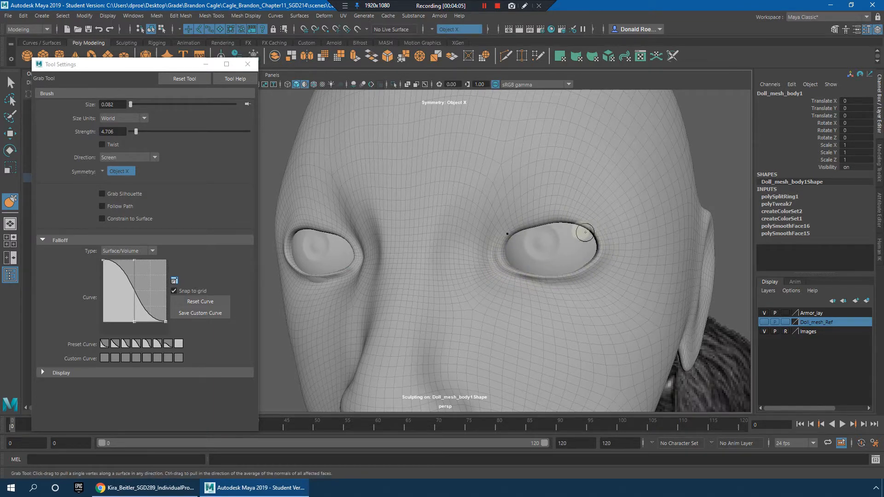
Step: Reshape the arch of the upper eyelids with the Grab tool at brush size about 0.112
key("b")
left_click_drag(578, 222, 584, 221)
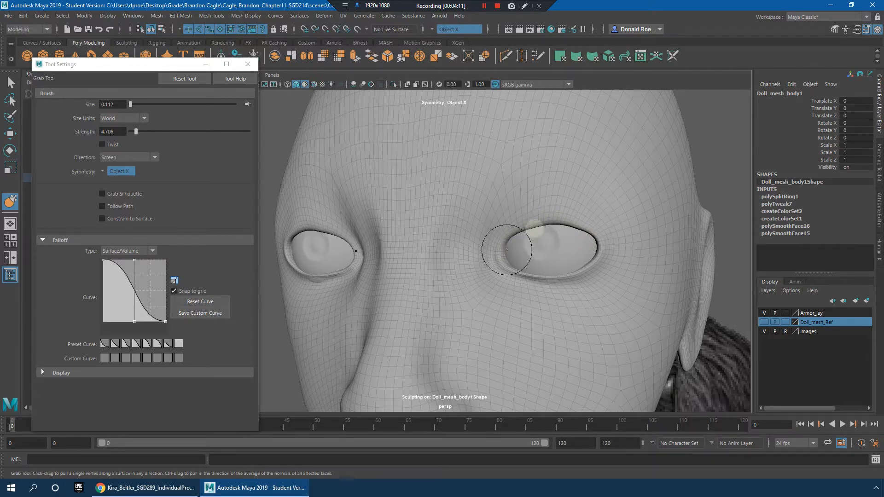
left_click_drag(558, 221, 543, 226, "shift")
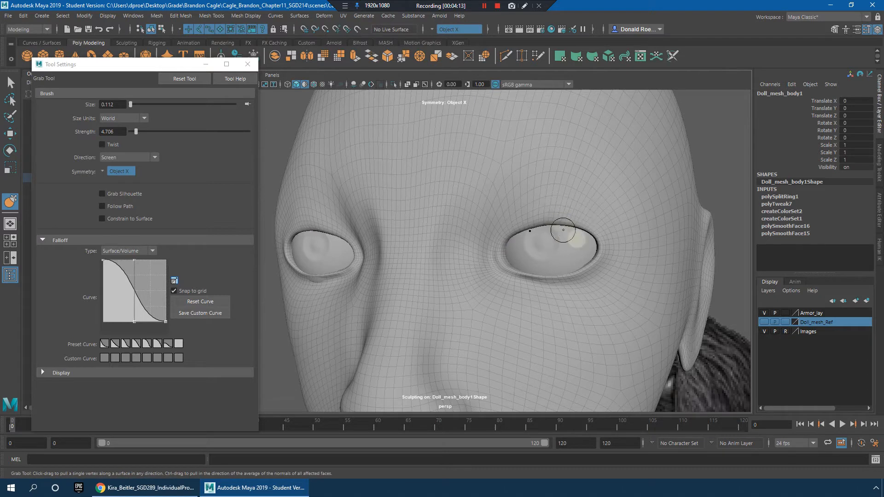
Step: Refine the inner eye corners from above and the lower eyelids from the front, checking the whole head
left_click_drag(582, 310, 533, 333, "alt")
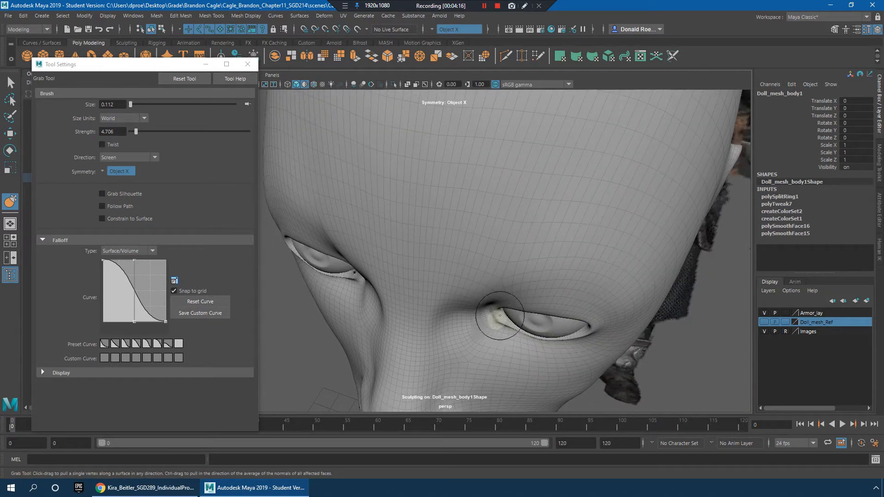
left_click_drag(511, 304, 578, 281, "alt")
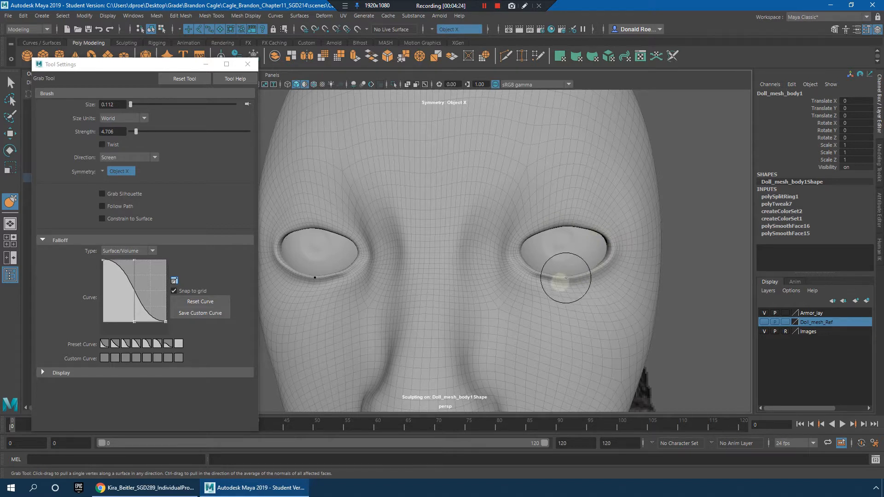
left_click_drag(612, 266, 448, 286, "alt")
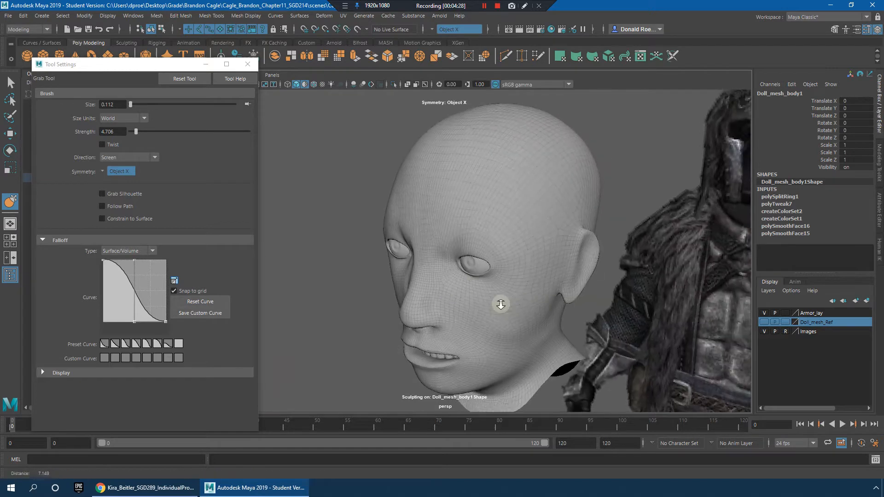
right_click_drag(474, 300, 488, 299, "alt")
mouse_move(445, 306)
left_mouse_down("alt")
mouse_move(454, 339)
mouse_move(431, 316)
mouse_move(475, 305)
mouse_move(458, 297)
mouse_move(474, 312)
left_mouse_up("alt")
Step: Reshape the area between the nose bridge and inner eye corners with the Grab tool at brush size about 0.183
key("b")
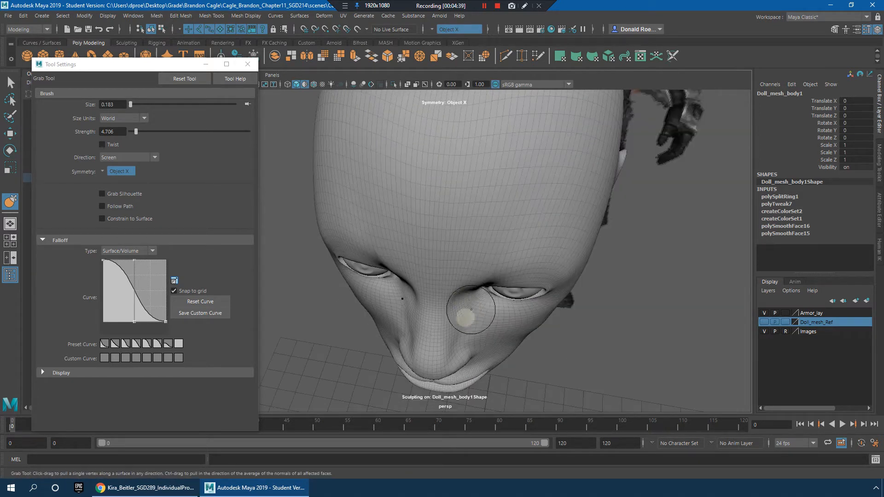
left_click_drag(500, 318, 480, 272, "alt")
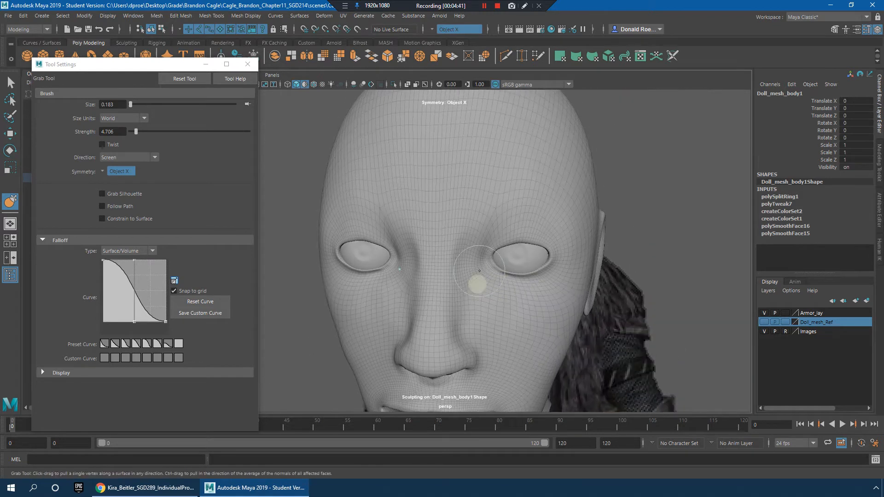
mouse_move(474, 304)
left_mouse_down("alt")
mouse_move(485, 305)
mouse_move(450, 224)
mouse_move(483, 224)
mouse_move(491, 309)
left_mouse_up("alt")
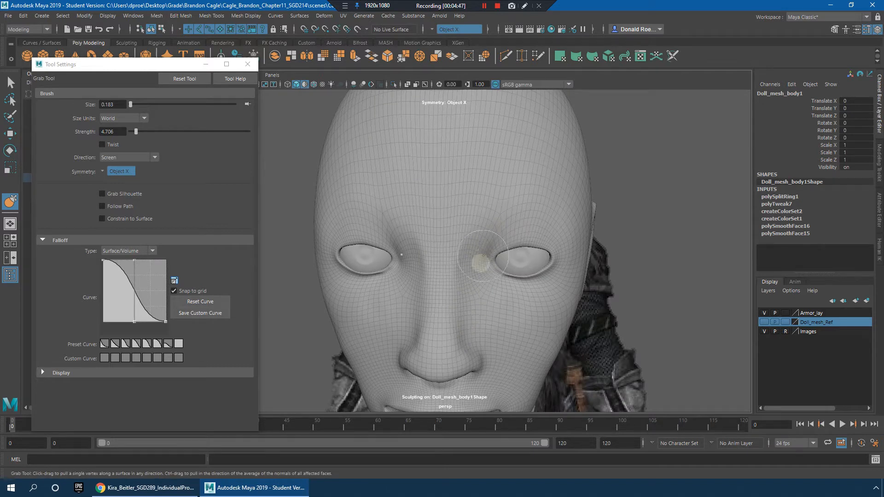
mouse_move(482, 256)
left_mouse_down("alt")
mouse_move(497, 271)
mouse_move(506, 265)
mouse_move(409, 261)
mouse_move(418, 247)
left_mouse_up("alt")
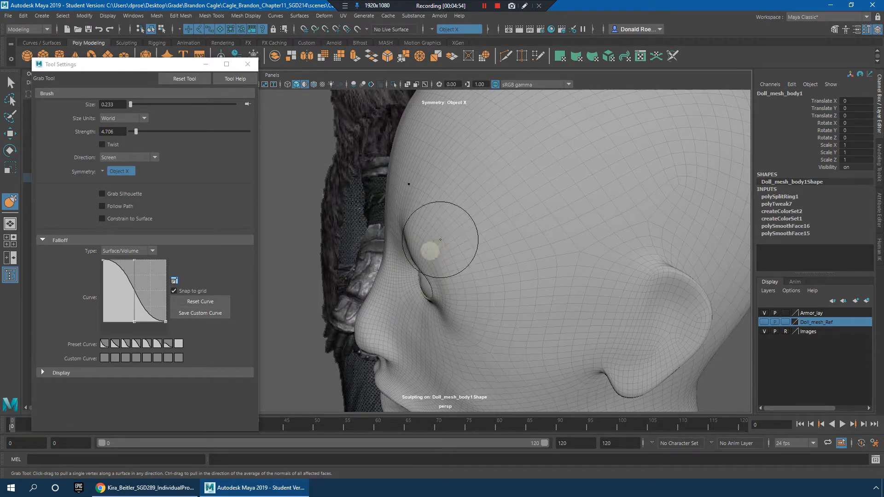
Step: Shape the brow ridge and nose bridge with the Grab tool at brush size about 0.233, working in profile and from above
left_click_drag(440, 234, 594, 245, "alt")
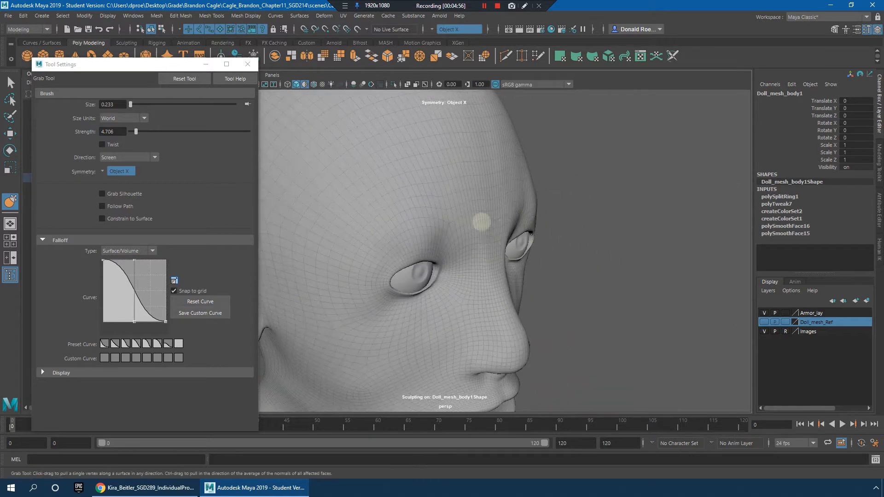
mouse_move(467, 245)
left_mouse_down("alt")
mouse_move(479, 272)
mouse_move(513, 278)
left_mouse_up("alt")
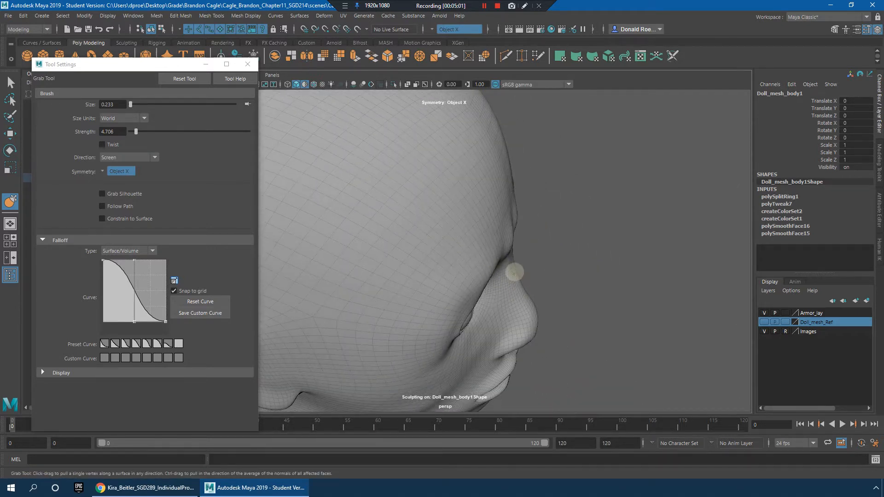
left_click_drag(558, 257, 562, 243, "alt")
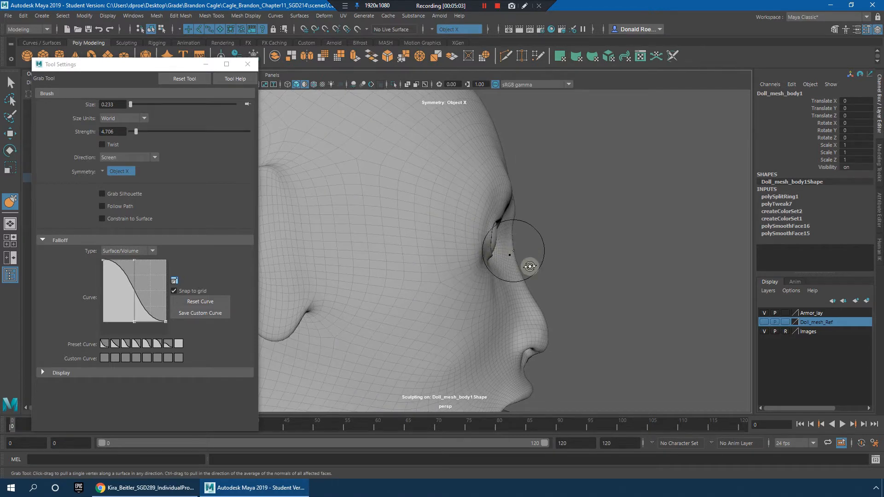
scroll(517, 262, "up", 3)
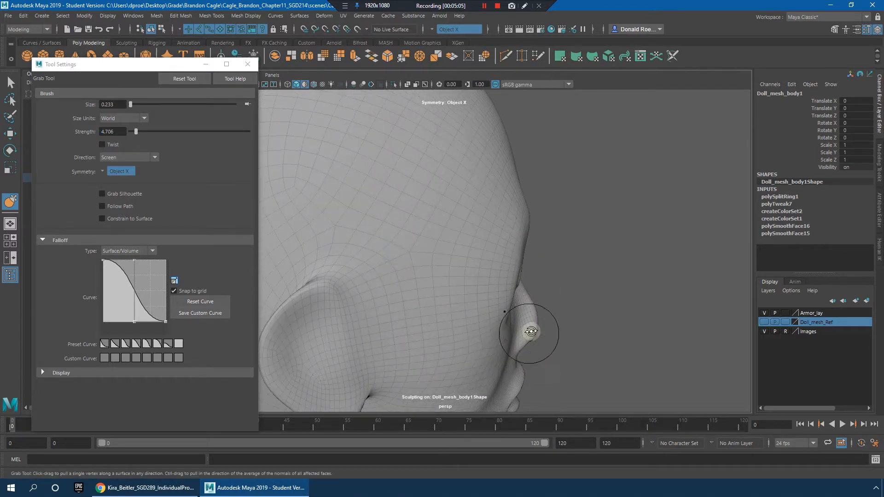
scroll(530, 316, "down", 3)
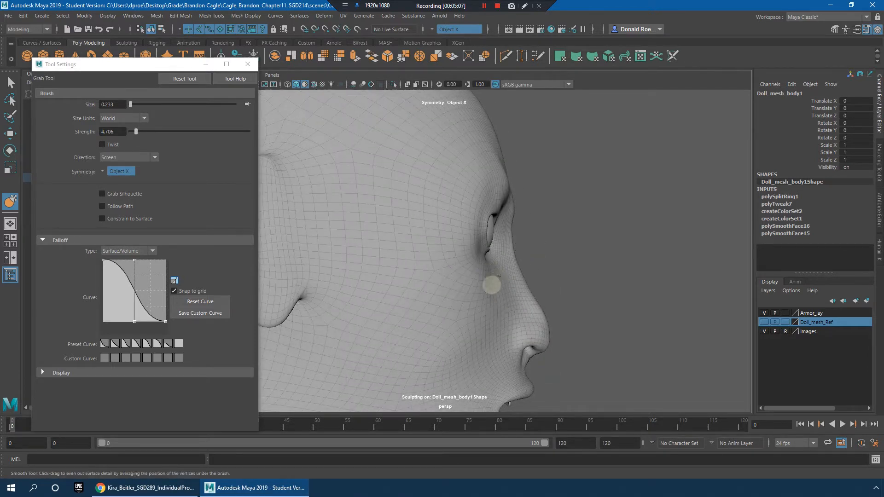
left_click_drag(543, 243, 474, 200, "alt")
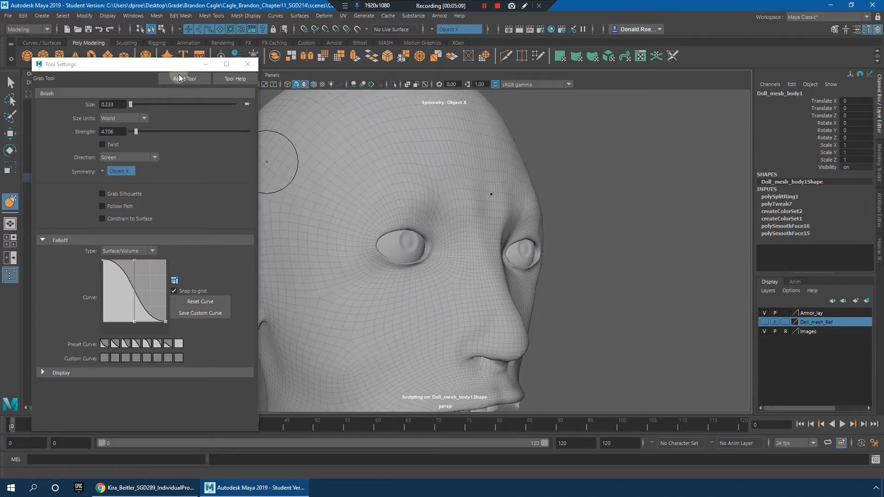
Step: Switch to the Sculpt tool and set its brush size to about 0.118
left_click(207, 18)
mouse_move(249, 150)
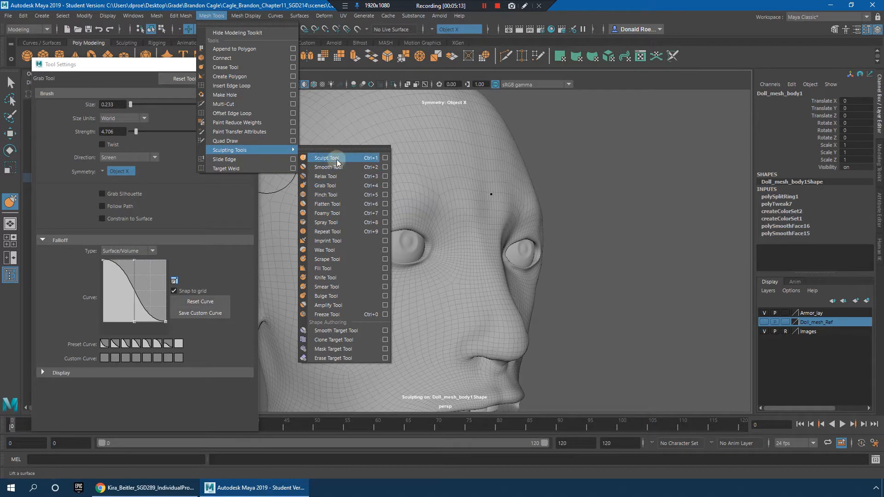
left_click(337, 159)
mouse_move(487, 198)
left_mouse_down("alt")
mouse_move(466, 198)
mouse_move(525, 205)
left_mouse_up("alt")
key("b")
Step: Try to build up the brow with Sculpt tool strokes, and undo the sculpting
right_click_drag(670, 199, 373, 160, "alt")
left_click_drag(373, 160, 433, 185, "alt")
right_click_drag(433, 185, 542, 200, "alt")
left_click_drag(542, 200, 473, 194, "alt")
right_click_drag(474, 193, 550, 207, "alt")
key("ctrl+z")
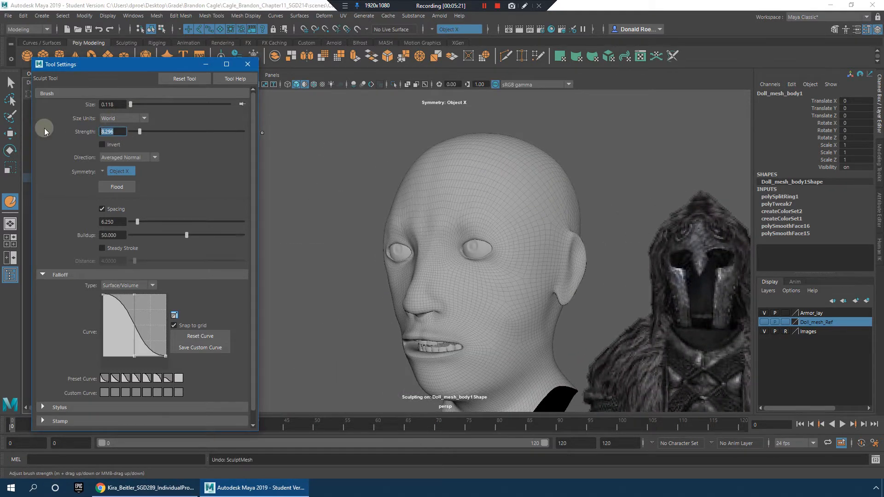
Step: Set the Sculpt tool's strength to 0.05, after trying 0.5 and 0.01 and making a test stroke above the eye
type(".5")
key("Return")
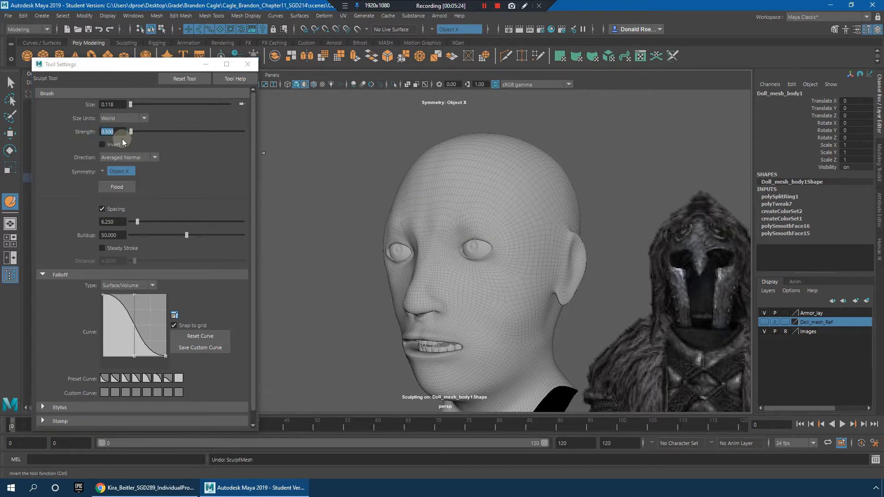
type(".01")
key("Return")
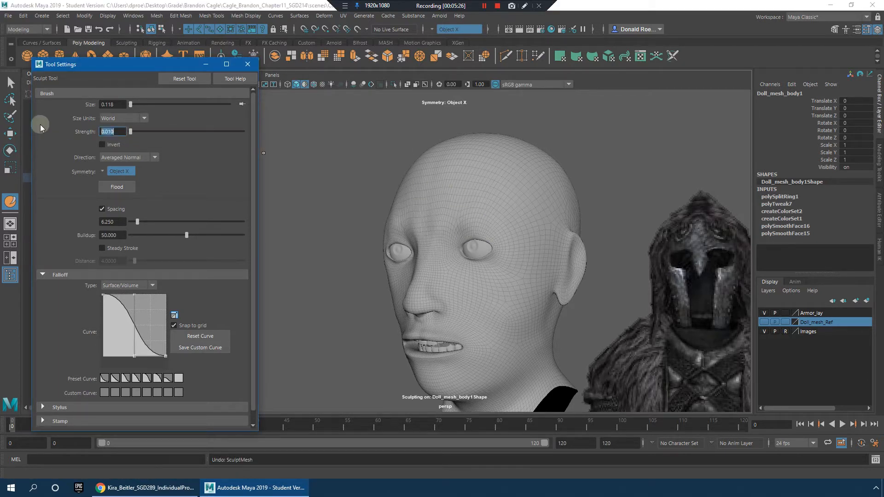
left_click_drag(451, 229, 477, 221)
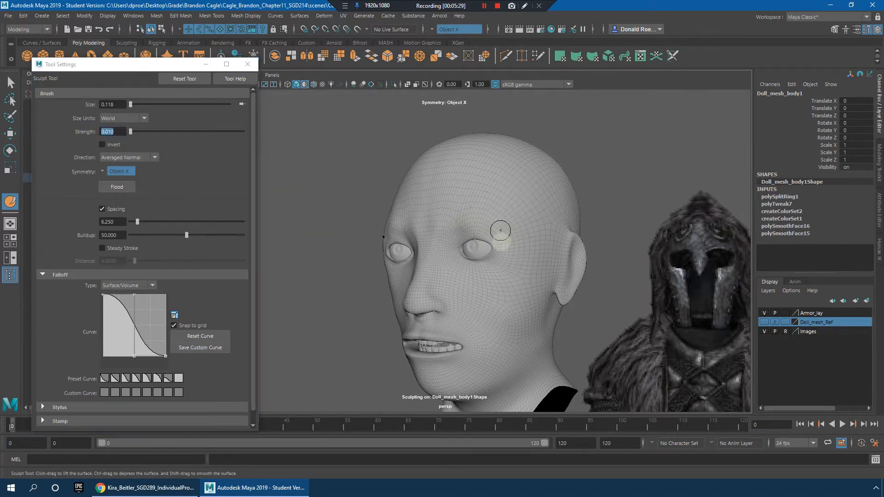
left_click(119, 132)
type(".05")
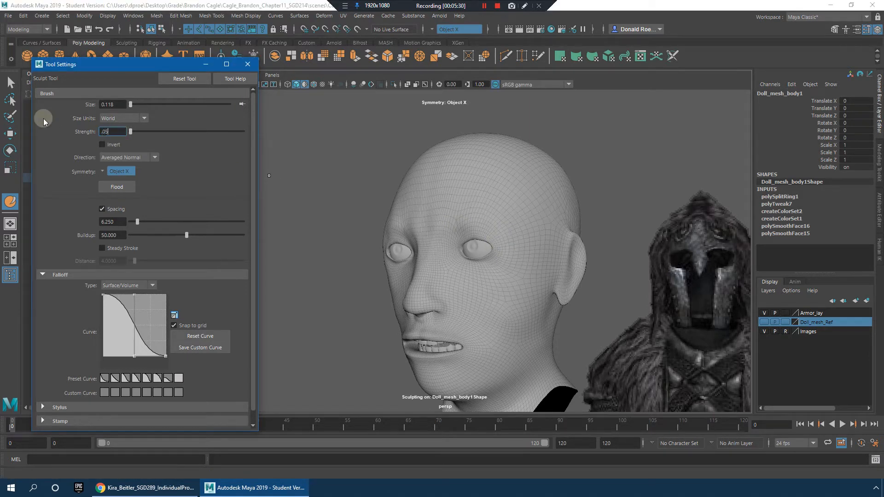
key("Return")
Step: Build up the brow ridge and the outer side of the eye sockets with symmetrical Sculpt tool strokes at strength 0.05
right_click_drag(502, 254, 567, 267, "alt")
mouse_move(452, 225)
left_mouse_down()
mouse_move(504, 217)
mouse_move(545, 251)
left_mouse_up()
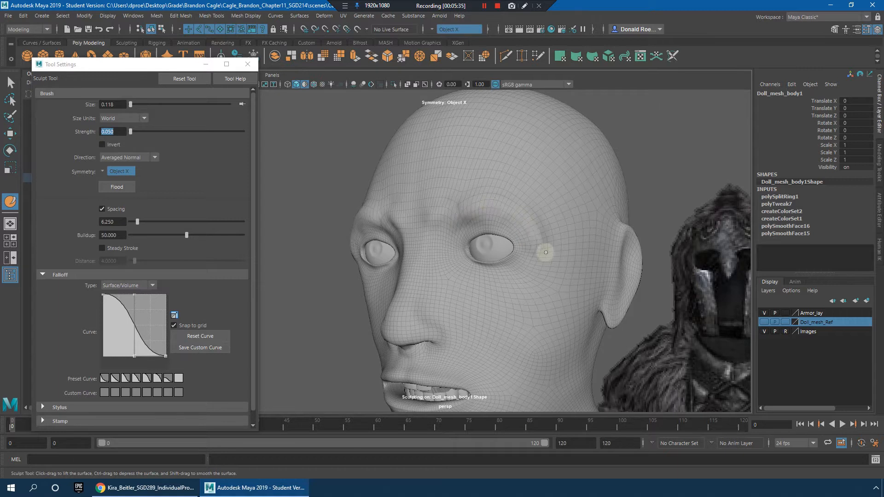
left_click_drag(495, 214, 442, 219, "shift")
left_click_drag(491, 233, 537, 230, "alt")
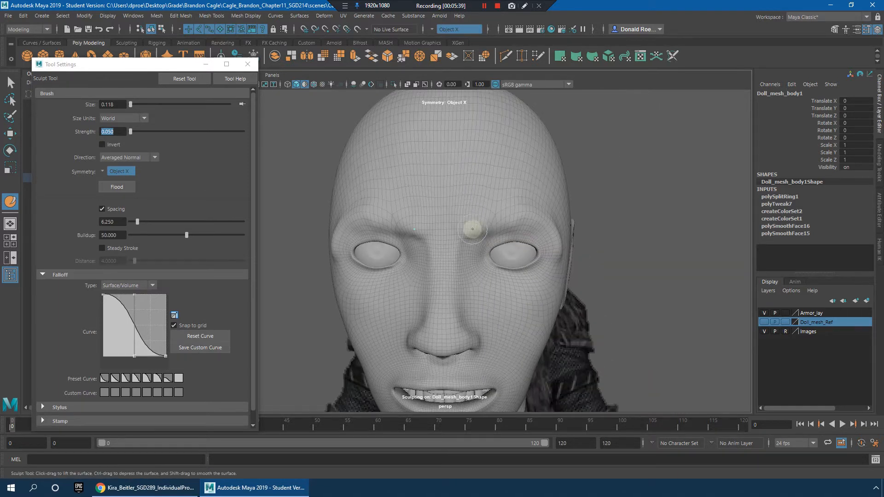
right_click_drag(494, 225, 663, 251, "alt")
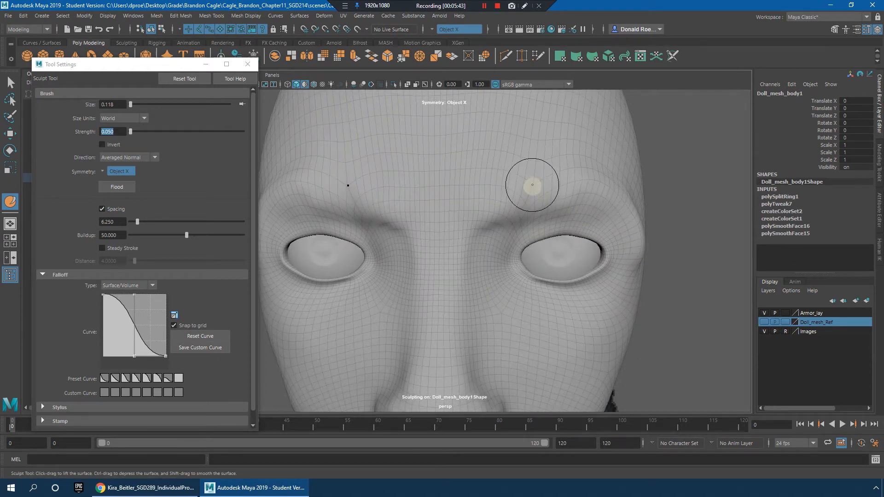
Step: Sculpt and smooth the brow and the skin above the upper eyelid out toward the outer eye corner
mouse_move(532, 185)
right_mouse_down("alt")
mouse_move(588, 237)
mouse_move(618, 197)
mouse_move(548, 211)
right_mouse_up("alt")
mouse_move(548, 211)
left_mouse_down("alt")
mouse_move(562, 184)
mouse_move(627, 241)
mouse_move(588, 263)
left_mouse_up("alt")
mouse_move(631, 243)
left_mouse_down("shift")
mouse_move(622, 265)
mouse_move(595, 282)
mouse_move(601, 216)
left_mouse_up("shift")
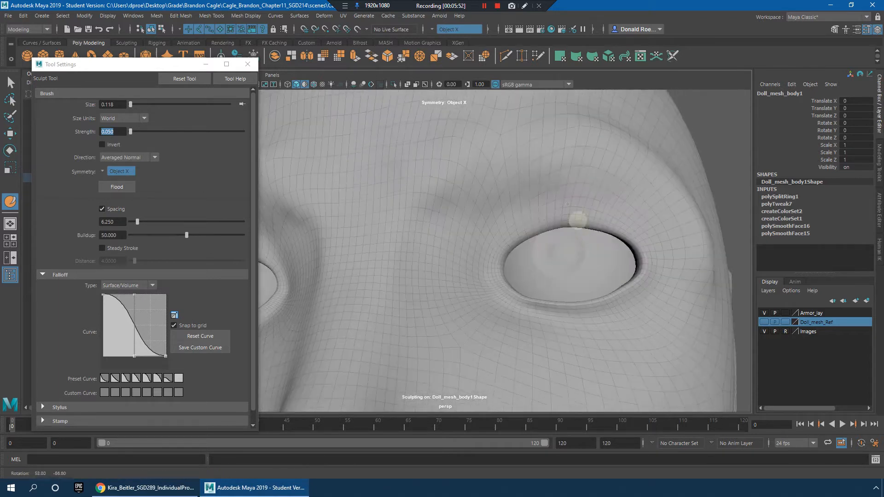
left_click_drag(602, 157, 627, 203, "alt")
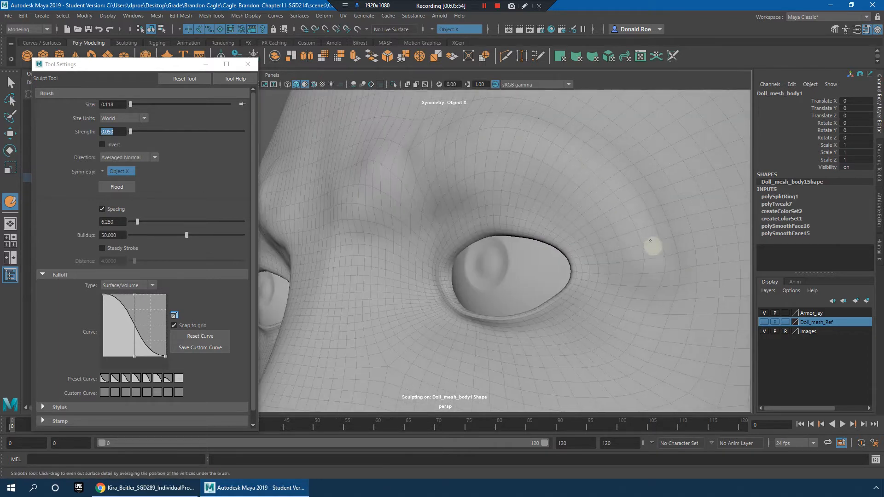
Step: Sculpt and smooth the inner ends of the brows and the area just above the nose bridge
left_click_drag(399, 153, 421, 290, "alt")
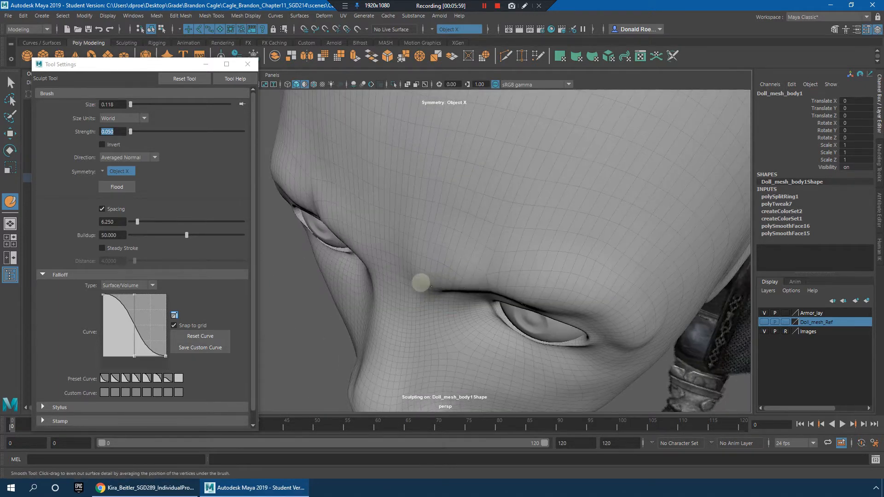
left_click_drag(399, 262, 388, 251)
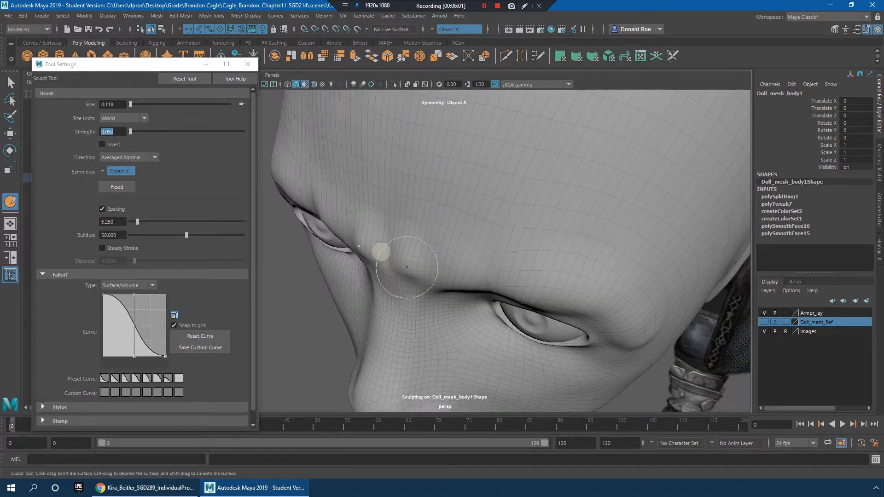
left_click_drag(521, 275, 601, 223, "alt")
right_click_drag(601, 224, 505, 222, "alt")
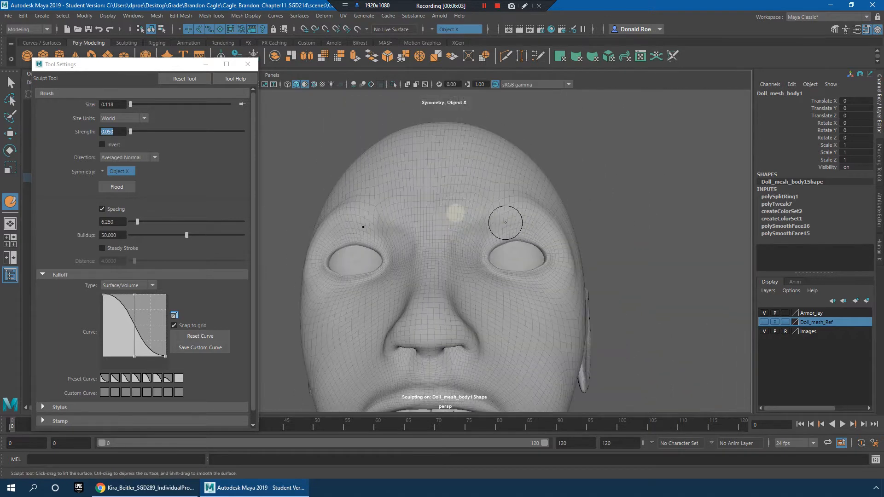
Step: Enlarge the brush to about 0.388 and even out the brow and lower forehead with smoothing strokes
mouse_move(489, 214)
left_mouse_down("alt")
mouse_move(525, 249)
mouse_move(450, 244)
mouse_move(516, 261)
mouse_move(433, 228)
left_mouse_up("alt")
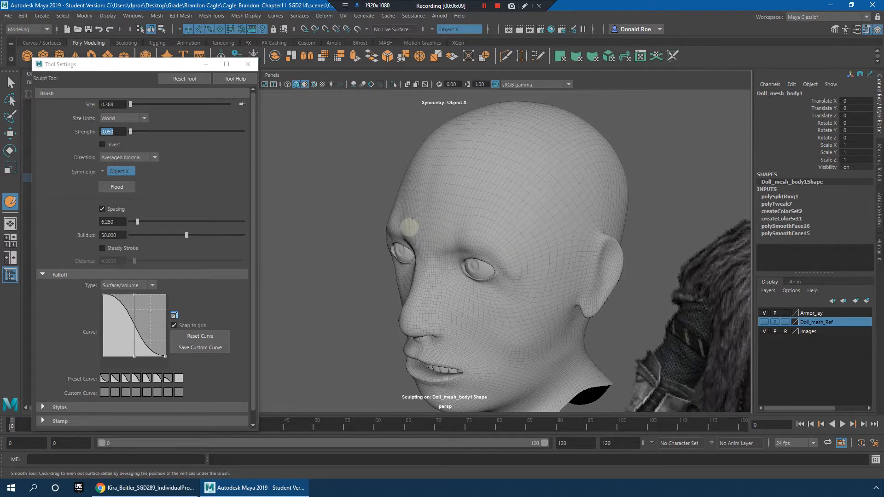
left_click_drag(428, 222, 474, 261, "alt")
left_click_drag(539, 274, 430, 241, "alt")
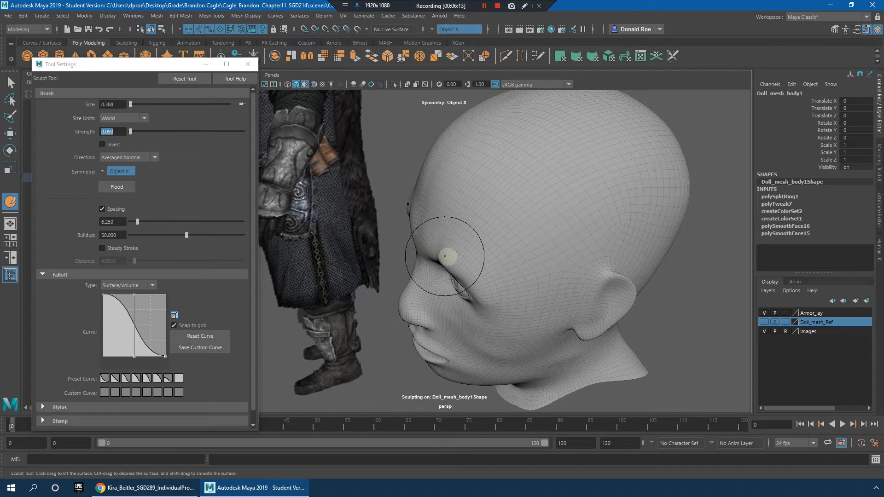
mouse_move(434, 247)
left_mouse_down("alt")
mouse_move(446, 258)
mouse_move(541, 262)
mouse_move(472, 230)
mouse_move(496, 243)
mouse_move(465, 240)
mouse_move(511, 250)
mouse_move(492, 248)
mouse_move(533, 272)
mouse_move(572, 260)
left_mouse_up("alt")
middle_click_drag(572, 260, 587, 211, "alt")
left_click_drag(587, 211, 524, 219, "alt")
scroll(513, 244, "up", 3)
left_click_drag(491, 248, 570, 265, "alt")
scroll(571, 264, "down", 3)
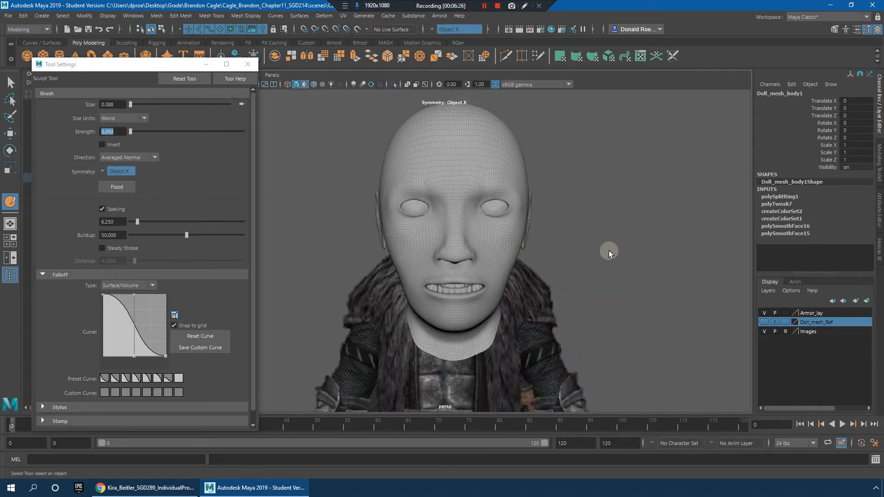
Step: Leave sculpting for the Select tool, deselect the head mesh and examine the sculpted face from the front and side
key("q")
left_click(594, 253)
scroll(496, 237, "down", 3)
mouse_move(496, 238)
left_mouse_down("alt")
mouse_move(602, 247)
mouse_move(430, 247)
mouse_move(523, 239)
mouse_move(463, 232)
mouse_move(507, 234)
mouse_move(620, 264)
mouse_move(527, 258)
mouse_move(568, 258)
mouse_move(582, 246)
mouse_move(558, 247)
mouse_move(610, 242)
mouse_move(631, 272)
mouse_move(558, 233)
mouse_move(508, 243)
left_mouse_up("alt")
left_click(579, 234)
left_click(554, 246)
left_click(509, 242)
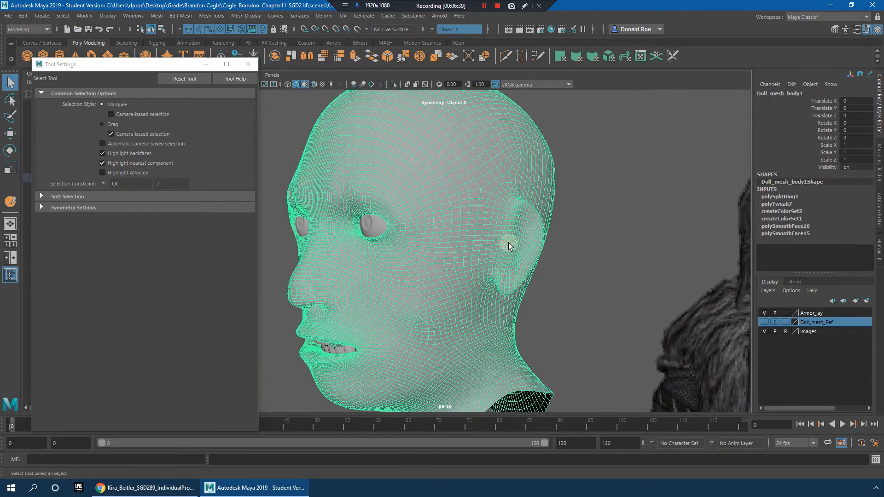
left_click(591, 255)
left_click_drag(591, 255, 530, 241, "alt")
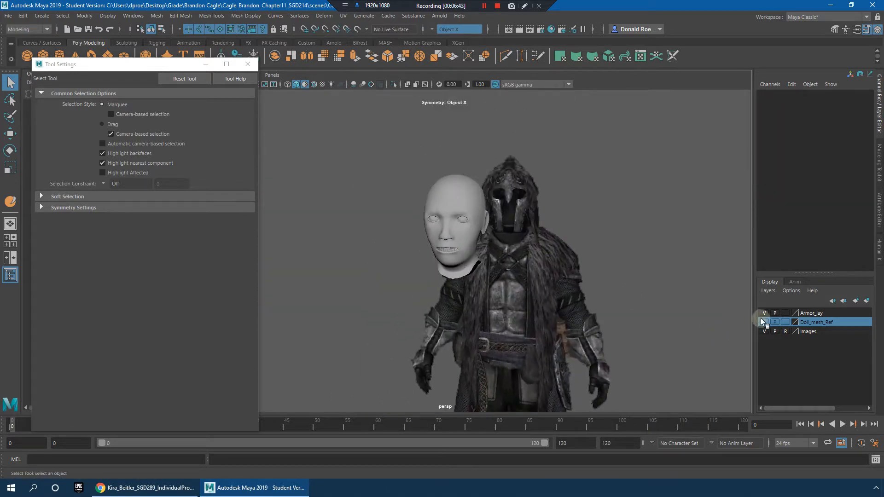
Step: Show all hidden objects so the body, armor and cloth pieces are displayed in the scene again
key("ctrl+shift+h")
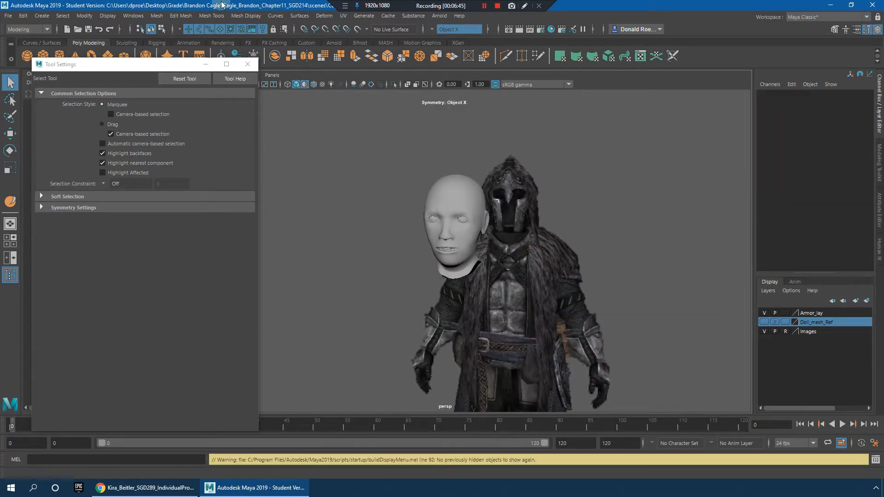
left_click(157, 17)
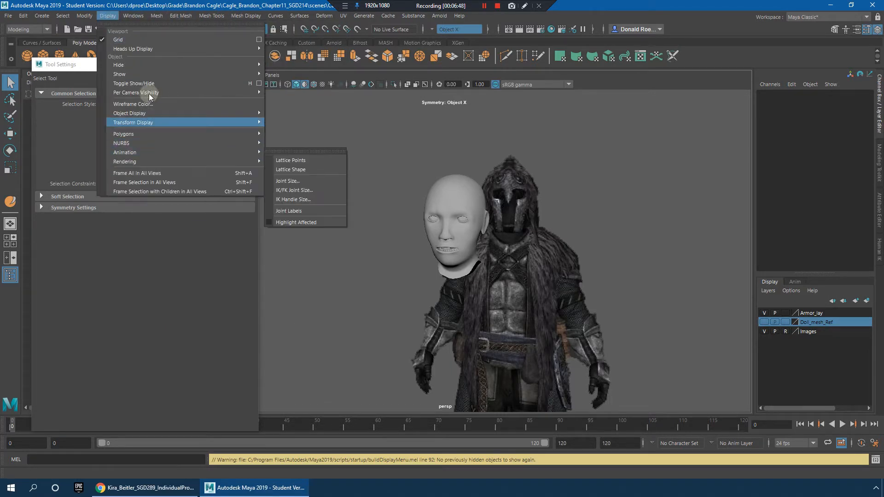
mouse_move(200, 75)
middle_click_drag(544, 261, 633, 259, "alt")
left_click(557, 261)
left_click_drag(556, 261, 543, 290, "alt")
scroll(545, 260, "down", 6)
right_click_drag(543, 290, 511, 239, "alt")
left_click_drag(511, 240, 567, 255, "alt")
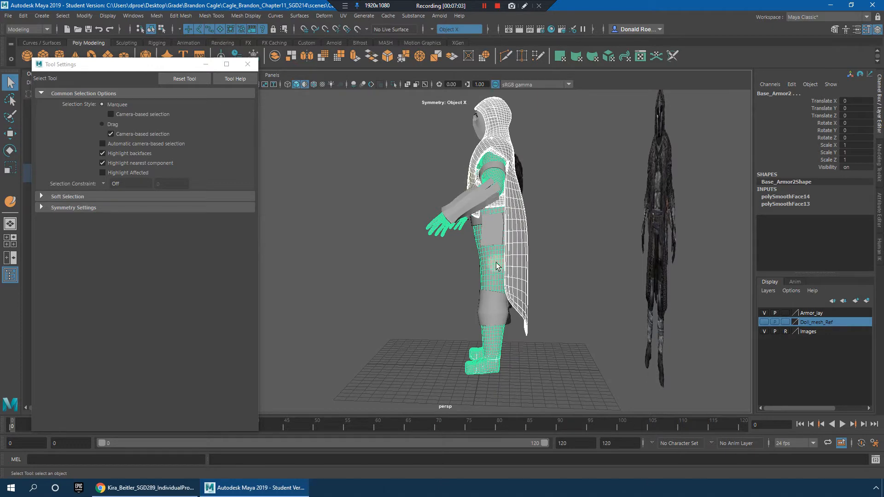
Step: Select the helmet, armor and cloth pieces covering the character and hide them, keeping the bare body and head displayed
middle_click_drag(493, 269, 494, 235, "alt")
right_click_drag(494, 235, 505, 250, "alt")
left_click_drag(504, 249, 588, 242, "alt")
middle_click_drag(579, 202, 533, 285, "alt")
left_click(532, 285)
left_click_drag(532, 285, 585, 284, "alt")
right_click_drag(585, 284, 421, 184, "alt")
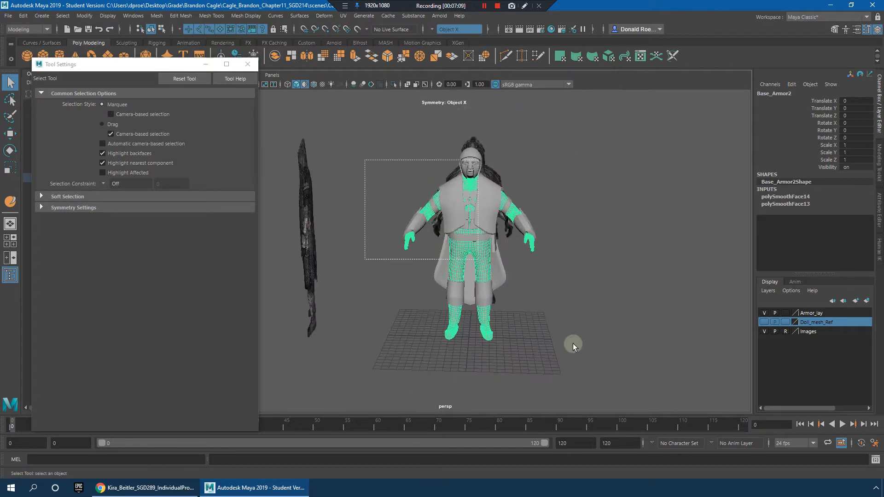
left_click_drag(573, 347, 601, 332)
left_click(484, 222)
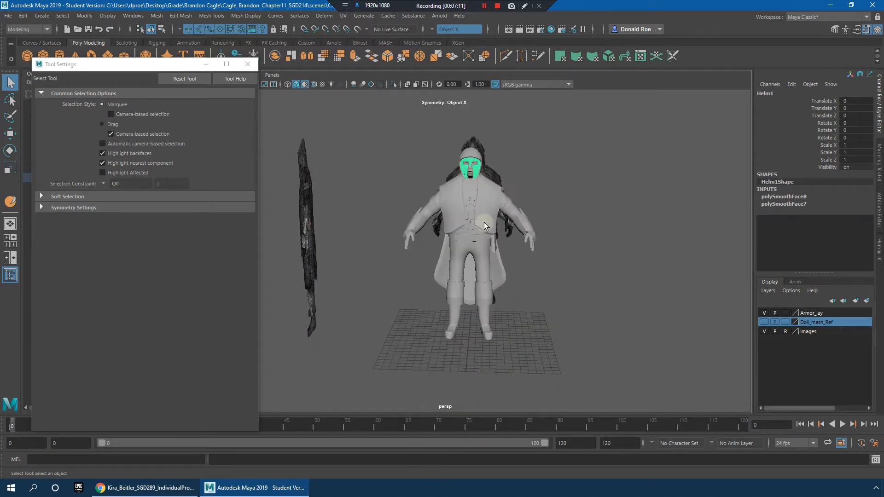
left_click(480, 249)
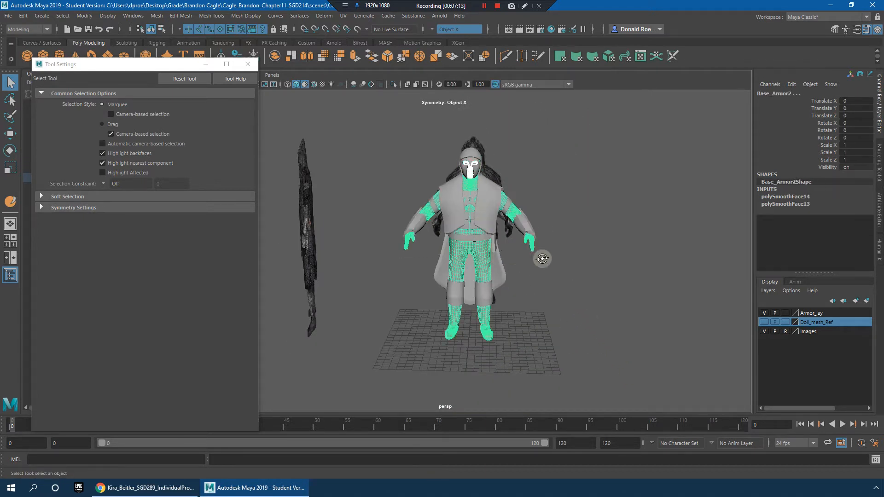
left_click_drag(551, 258, 416, 173, "alt")
left_click_drag(385, 138, 593, 382)
key("ctrl+h")
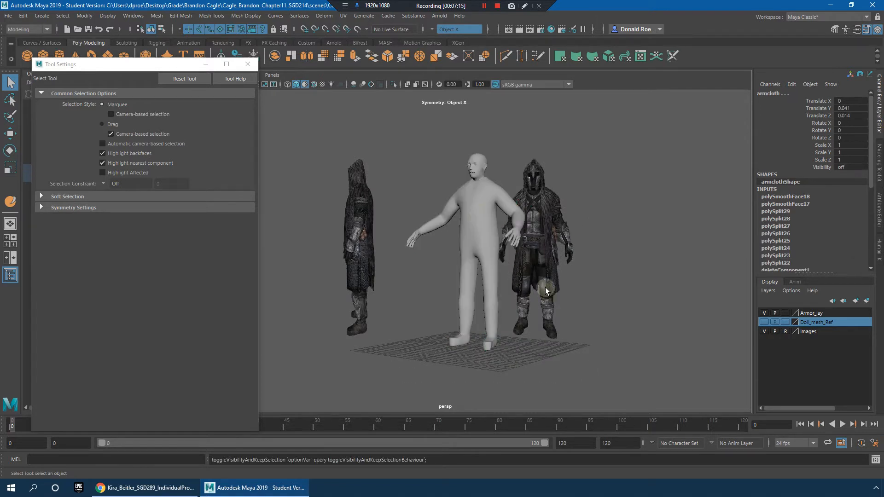
Step: Select the Base_Armor2 body mesh and activate the Grab sculpting tool on it
right_click_drag(583, 253, 533, 250, "alt")
left_click_drag(533, 251, 488, 251, "alt")
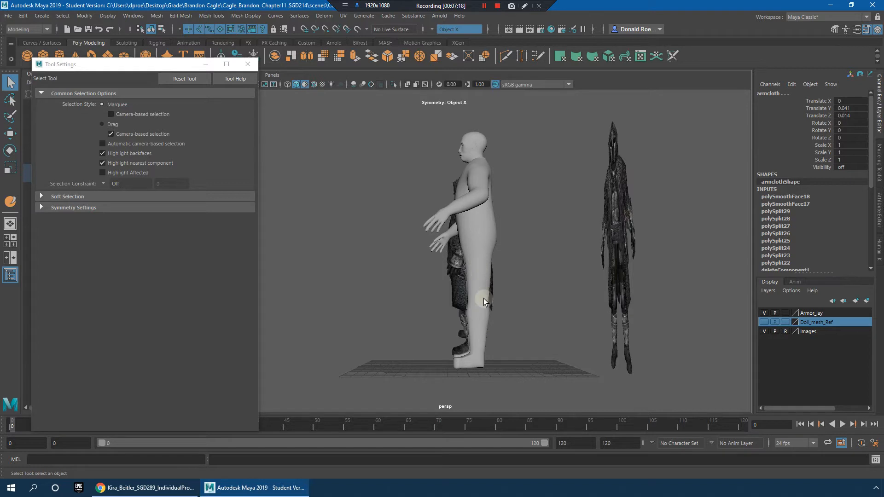
left_click(482, 243)
left_click_drag(482, 243, 521, 252, "alt")
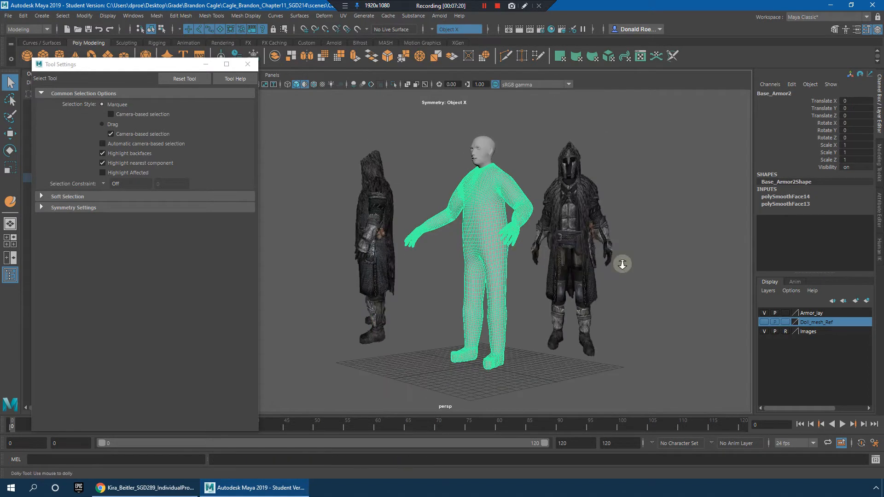
right_click_drag(577, 260, 607, 258, "alt")
left_click_drag(607, 258, 565, 230, "alt")
right_click_drag(564, 231, 479, 198, "alt")
left_click(219, 16)
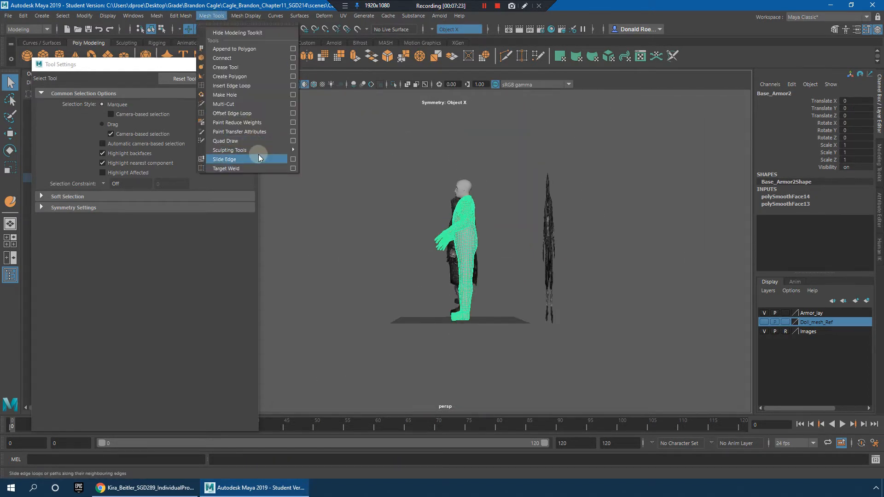
mouse_move(284, 150)
left_click(326, 186)
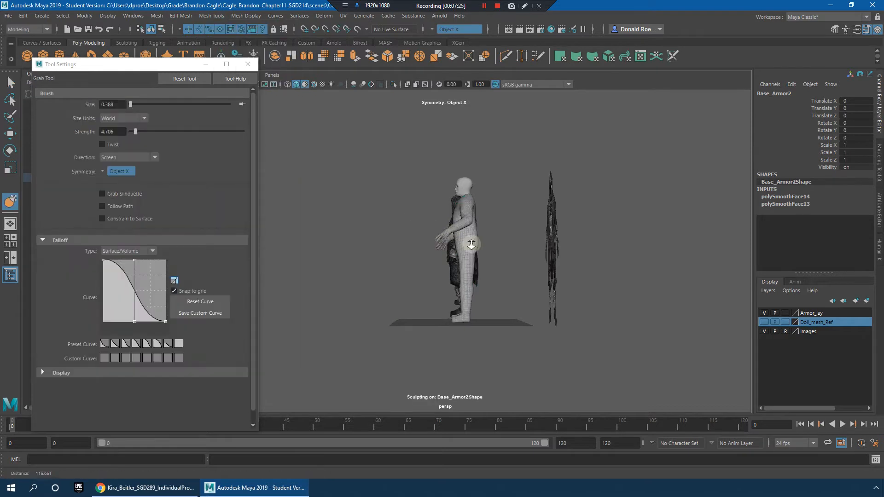
Step: Enlarge the Grab brush to about 4.795 and reshape the thighs, knees and lower legs in profile
scroll(458, 268, "up", 3)
left_click_drag(471, 254, 504, 254)
left_click_drag(467, 275, 454, 300, "alt")
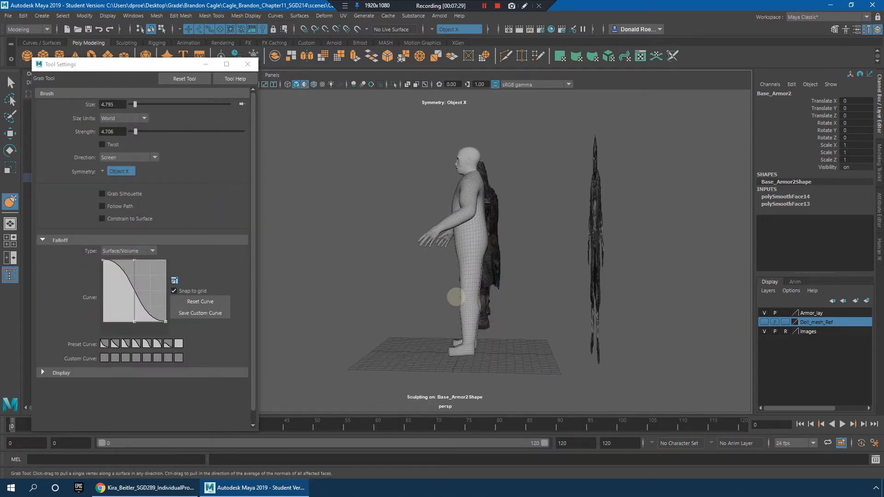
mouse_move(529, 302)
left_mouse_down("alt")
mouse_move(469, 350)
mouse_move(483, 352)
left_mouse_up("alt")
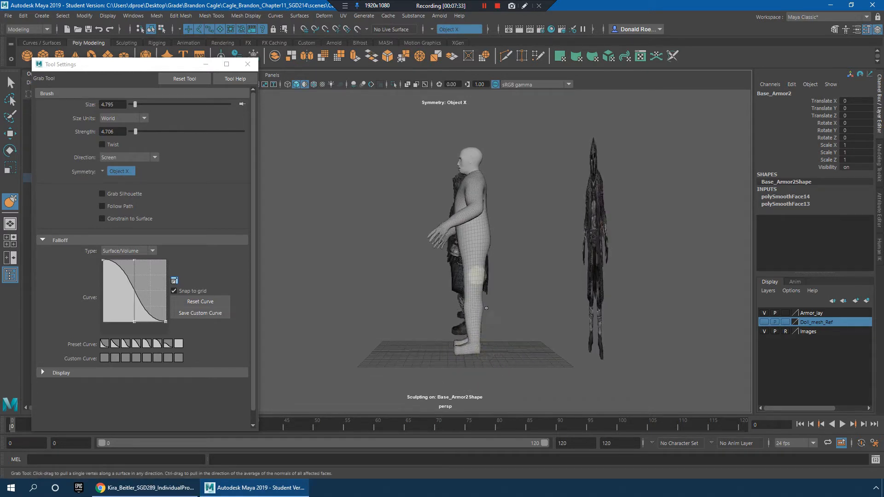
mouse_move(460, 256)
left_mouse_down("alt")
mouse_move(529, 276)
mouse_move(483, 256)
mouse_move(479, 225)
mouse_move(395, 257)
mouse_move(480, 247)
mouse_move(448, 277)
mouse_move(445, 261)
mouse_move(409, 240)
mouse_move(420, 247)
mouse_move(407, 275)
mouse_move(448, 264)
mouse_move(405, 248)
mouse_move(589, 259)
mouse_move(568, 252)
mouse_move(490, 301)
left_mouse_up("alt")
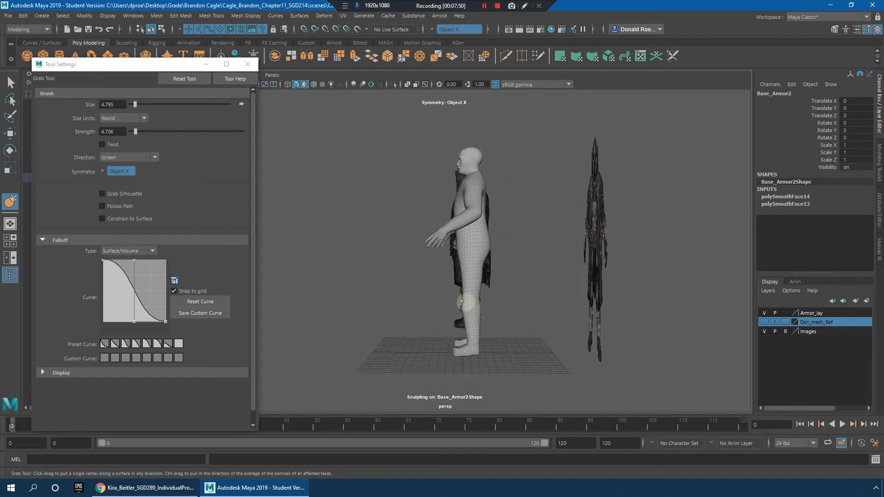
mouse_move(474, 352)
left_mouse_down("alt")
mouse_move(551, 330)
mouse_move(612, 330)
mouse_move(487, 260)
left_mouse_up("alt")
Step: Reduce the Grab brush to about 2.006 and reshape the body's pelvis, hips and torso sides symmetrically
key("b")
mouse_move(505, 204)
left_mouse_down()
mouse_move(488, 204)
mouse_move(522, 236)
mouse_move(468, 375)
mouse_move(478, 258)
left_mouse_up()
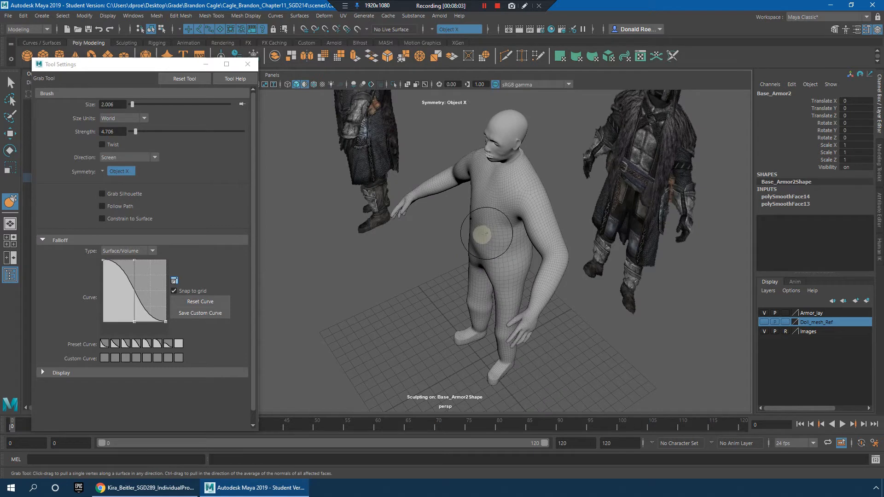
left_click_drag(482, 263, 477, 252, "alt")
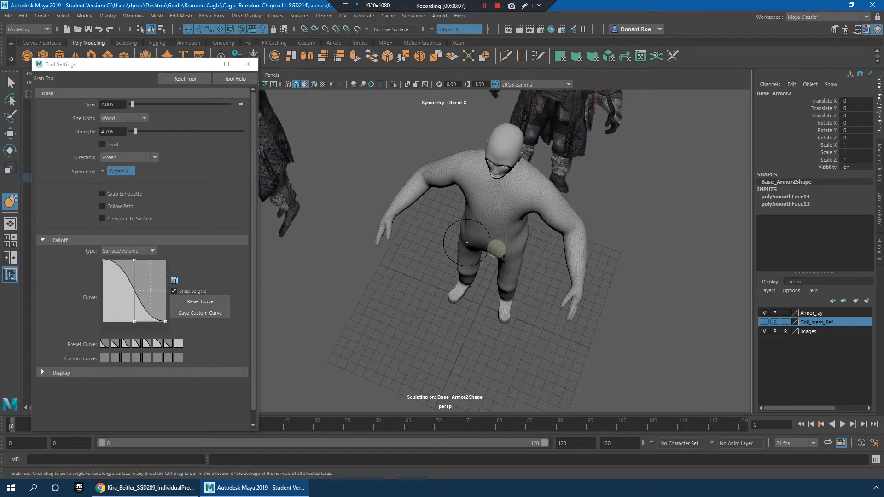
left_click_drag(527, 247, 484, 280, "alt")
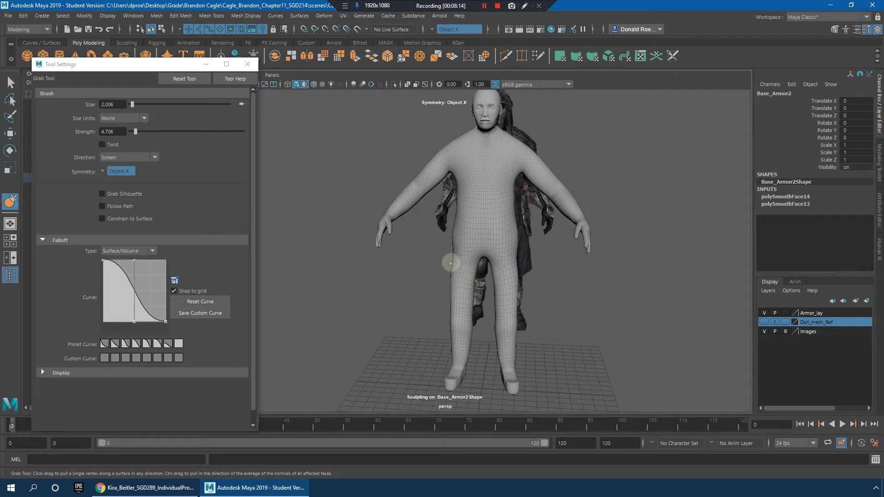
left_click_drag(514, 233, 496, 200, "alt")
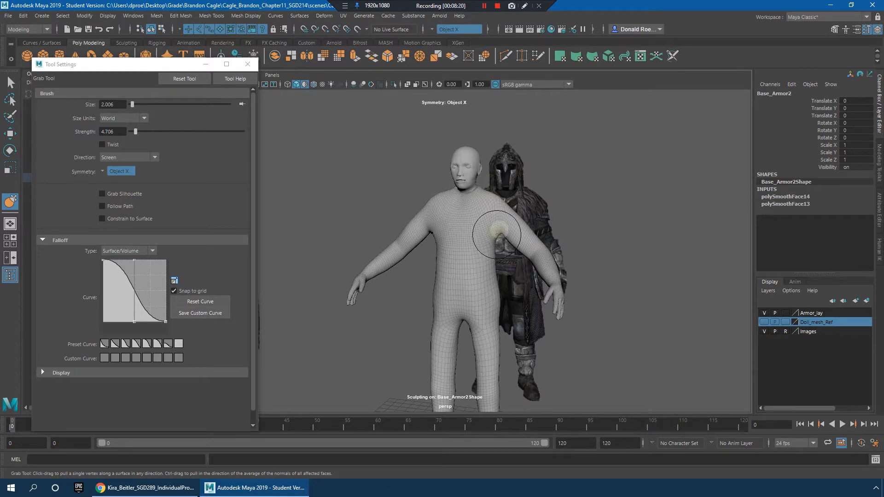
Step: Reshape the body's upper arms, armpits and shoulders symmetrically with the Grab brush and smooth them
left_click_drag(509, 234, 544, 244, "alt")
scroll(400, 194, "up", 3)
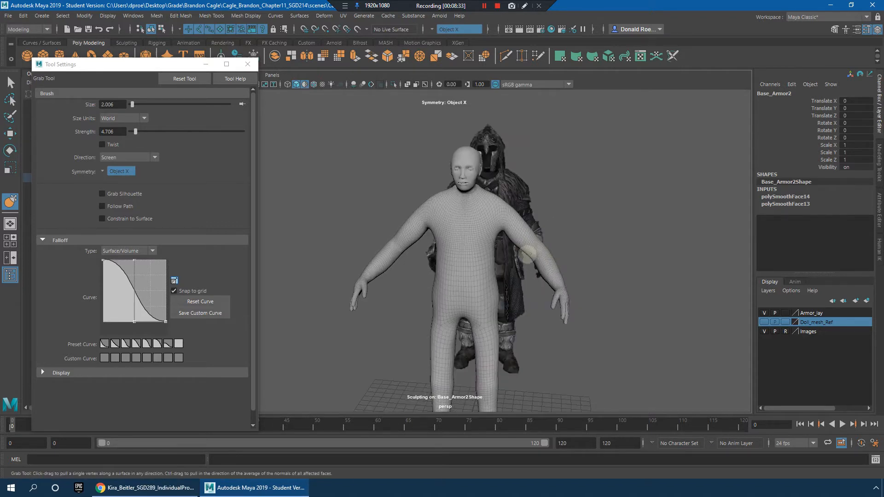
left_click_drag(498, 220, 453, 245, "alt")
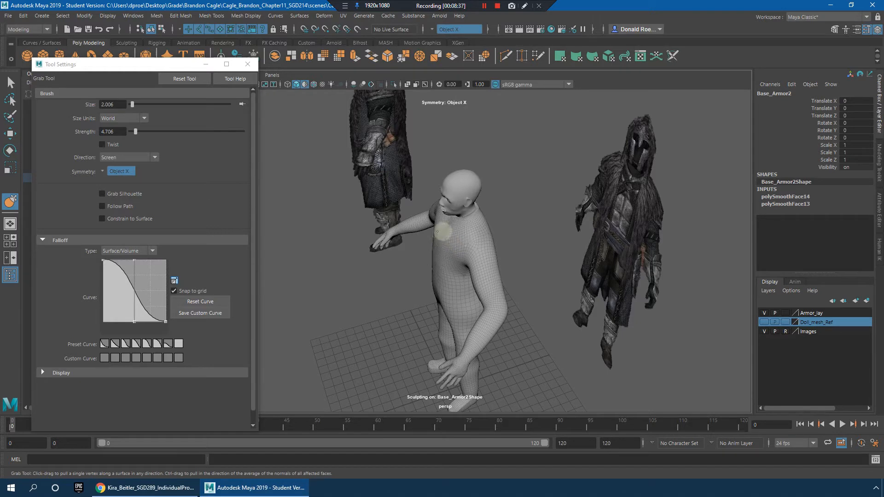
left_click_drag(451, 253, 437, 262, "alt")
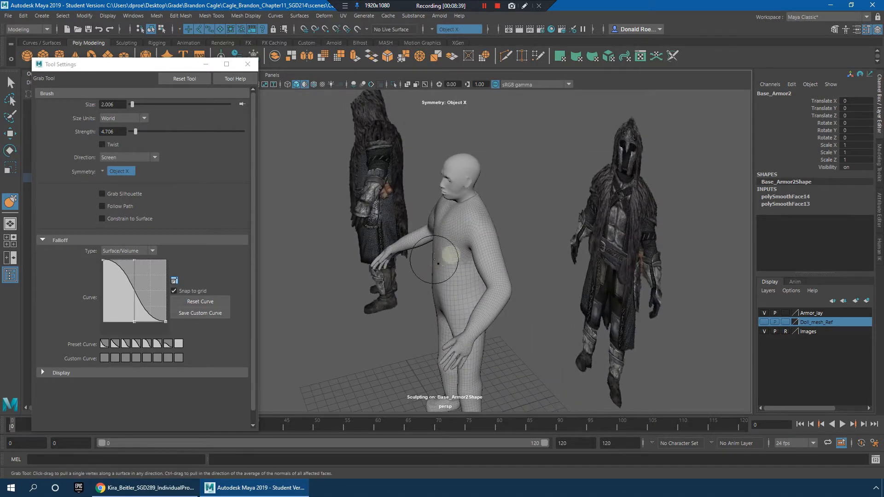
mouse_move(444, 261)
left_mouse_down("alt")
mouse_move(440, 281)
mouse_move(460, 292)
mouse_move(477, 300)
mouse_move(509, 290)
mouse_move(507, 242)
left_mouse_up("alt")
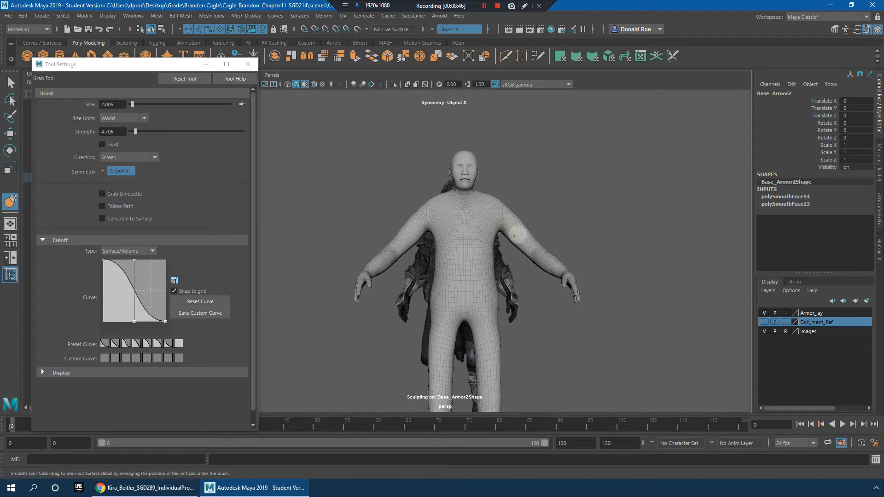
left_click_drag(505, 190, 509, 204, "alt")
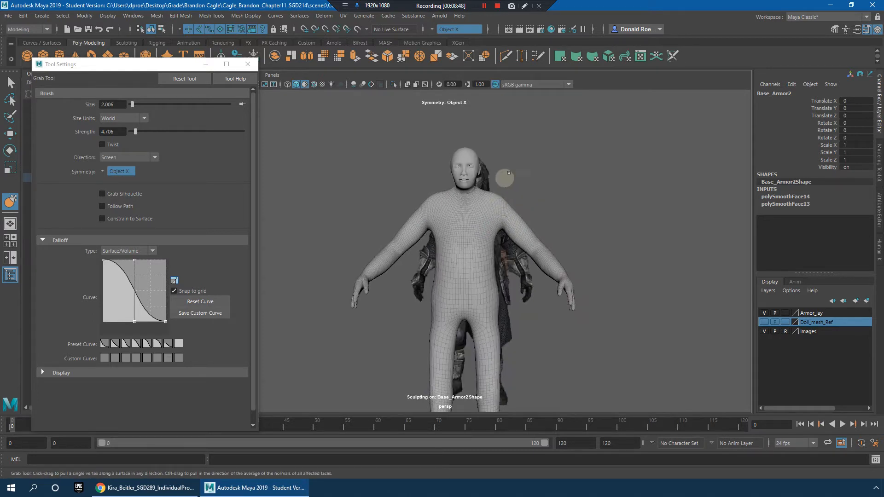
left_click_drag(503, 169, 491, 196, "alt")
left_click_drag(506, 225, 501, 227, "alt")
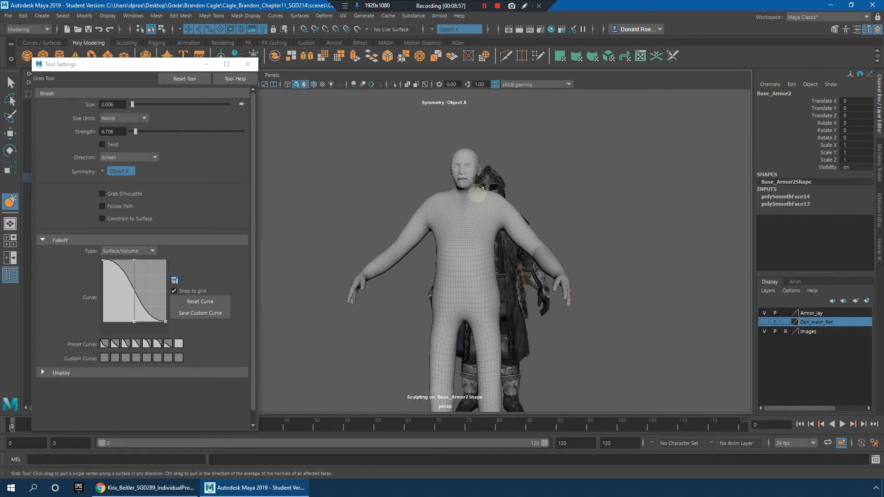
Step: Check the sculpted body from behind, leave the Grab tool and deselect the Base_Armor2 mesh
mouse_move(485, 197)
left_mouse_down("alt")
mouse_move(470, 209)
mouse_move(498, 205)
mouse_move(513, 158)
mouse_move(491, 197)
mouse_move(506, 253)
mouse_move(496, 273)
mouse_move(462, 271)
mouse_move(463, 316)
mouse_move(483, 317)
mouse_move(454, 311)
left_mouse_up("alt")
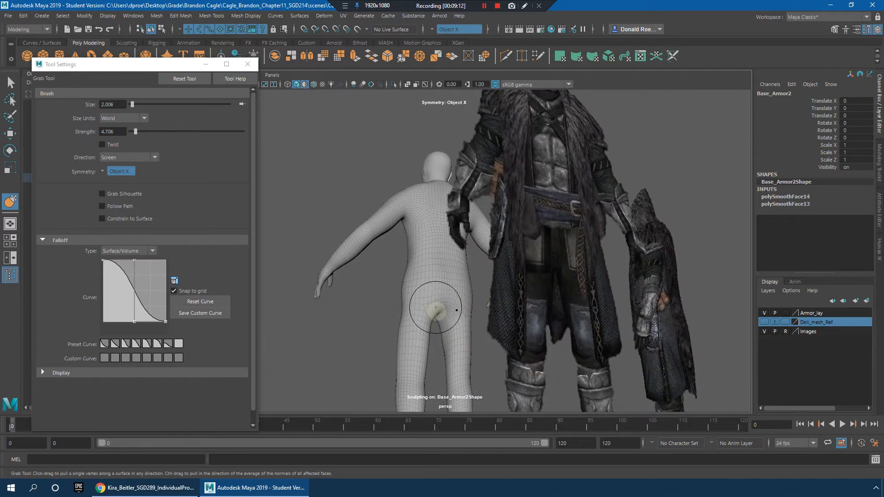
left_click_drag(461, 316, 571, 313, "alt")
right_click_drag(570, 313, 553, 314, "alt")
key("q")
left_click(595, 337)
left_click(763, 323)
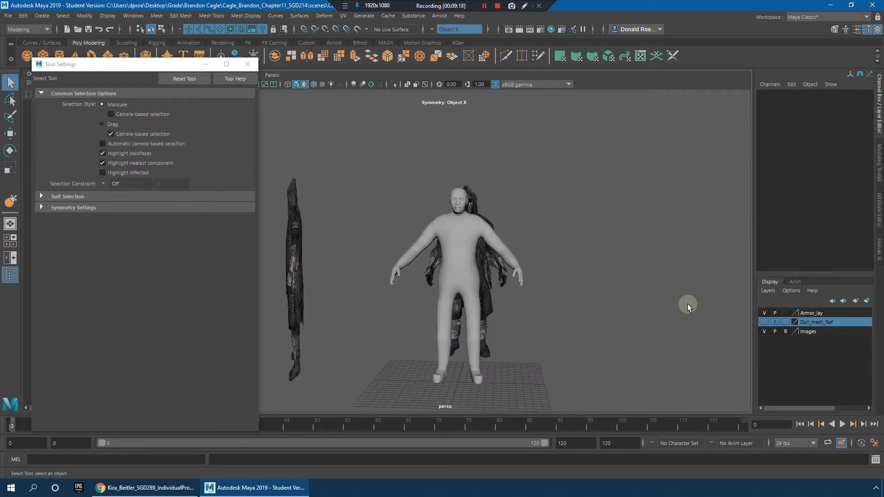
Step: Redisplay the hidden helmet, armor and cloth pieces over the body and activate the Move tool
right_click_drag(367, 227, 555, 272, "alt")
left_click_drag(555, 272, 482, 345, "alt")
left_click(472, 309)
key("w")
left_click_drag(536, 299, 540, 283)
middle_click_drag(540, 283, 549, 322, "alt")
key("ctrl+z")
left_click(518, 327)
right_click_drag(518, 327, 603, 329, "alt")
left_click_drag(603, 328, 535, 297, "alt")
right_click_drag(535, 297, 599, 286, "alt")
Step: Select the Helm1 face guard and examine how it fits around the face and under the hood
middle_click_drag(526, 178, 582, 309, "alt")
left_click(557, 227)
middle_click_drag(557, 228, 563, 264, "alt")
left_click_drag(563, 265, 590, 236, "alt")
left_click(644, 290)
left_click_drag(643, 291, 526, 288, "alt")
middle_click_drag(428, 285, 478, 282, "alt")
right_click_drag(478, 282, 590, 286, "alt")
left_click(404, 239)
left_click_drag(413, 243, 650, 246, "alt")
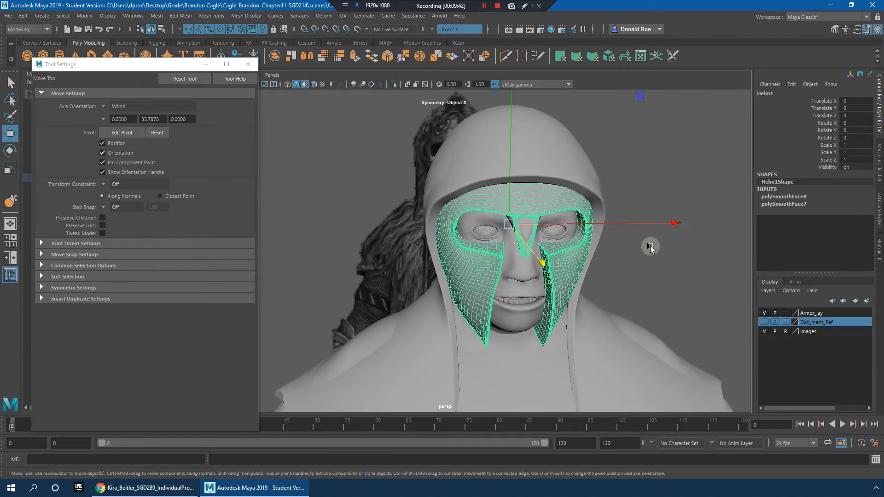
left_click(651, 246)
Step: Examine the chest, belt and bracers by selecting pieces, undoing the stray selections
scroll(599, 231, "down", 6)
left_click_drag(584, 226, 626, 217, "alt")
scroll(552, 225, "down", 2)
left_click_drag(488, 223, 486, 243, "alt")
left_click(551, 249)
left_click(577, 245)
left_click(453, 264)
key("ctrl+z")
left_click_drag(451, 275, 456, 276)
left_click_drag(486, 243, 601, 214, "alt")
key("ctrl+z")
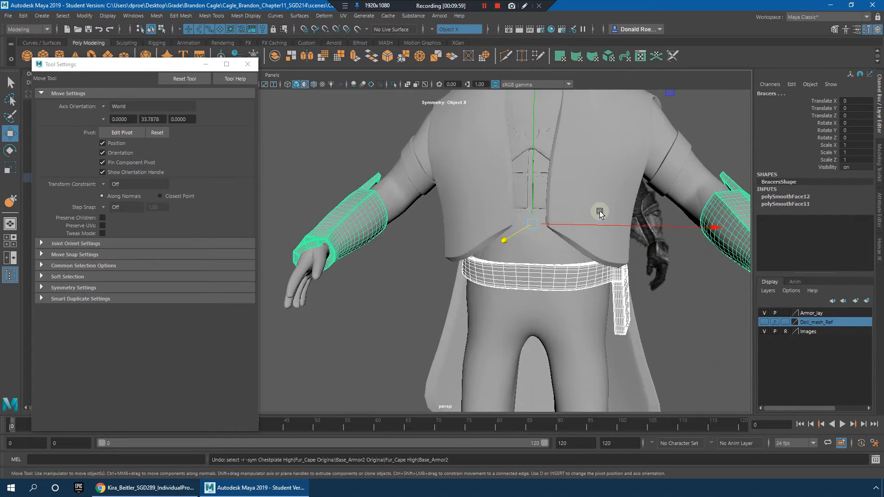
Step: Hide the Fur_Cape, the bracers and the Belt
middle_click_drag(600, 212, 509, 225, "alt")
left_click_drag(510, 225, 541, 213, "alt")
middle_click_drag(540, 213, 537, 244, "alt")
left_click(483, 266)
left_click(552, 246)
right_click_drag(575, 247, 451, 223, "alt")
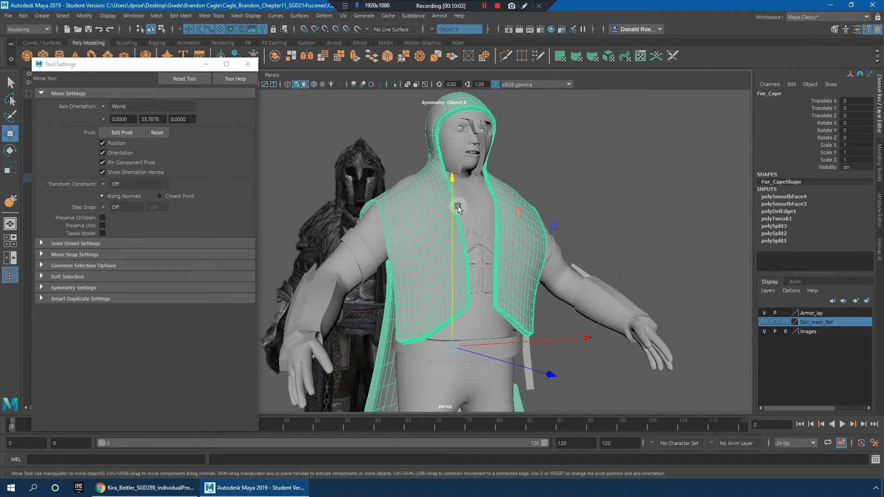
key("h")
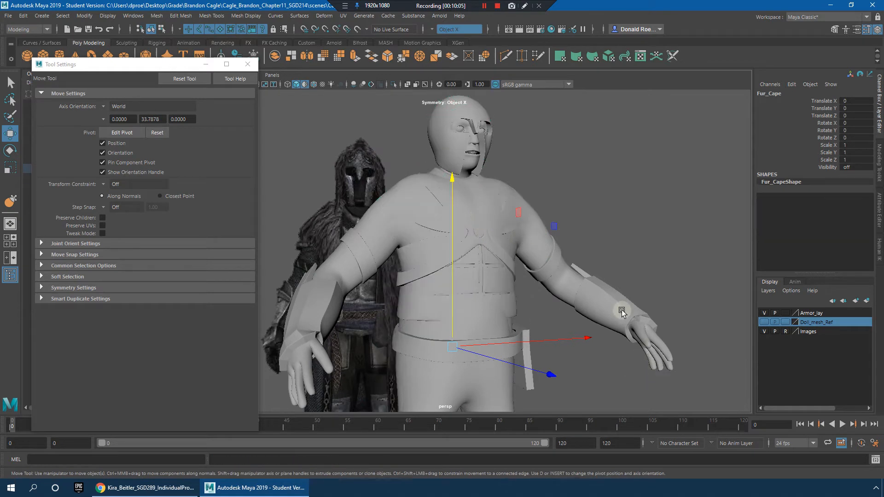
left_click(621, 311)
key("h")
left_click(519, 352)
key("h")
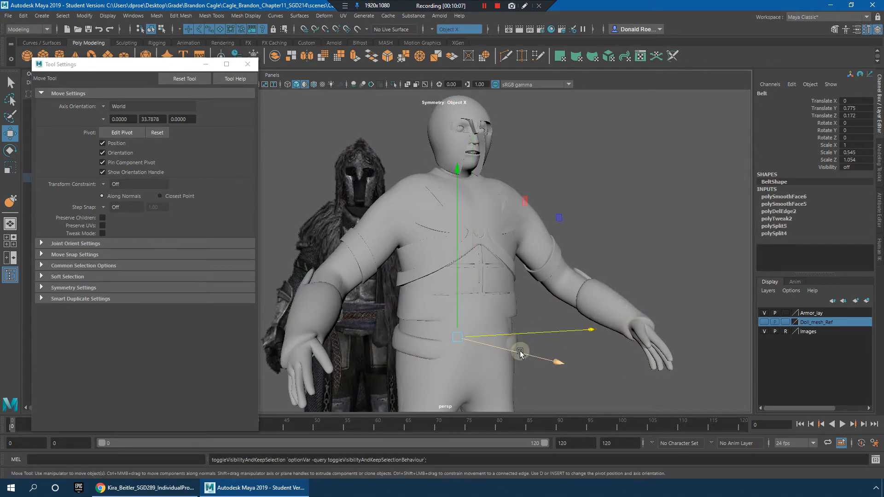
Step: Hide the remaining forearm piece and the helmet pieces around the head
left_click_drag(537, 290, 651, 309, "alt")
left_click(653, 306)
key("h")
left_click_drag(602, 244, 545, 243, "alt")
left_click(502, 124)
middle_click_drag(501, 125, 518, 192, "alt")
key("h")
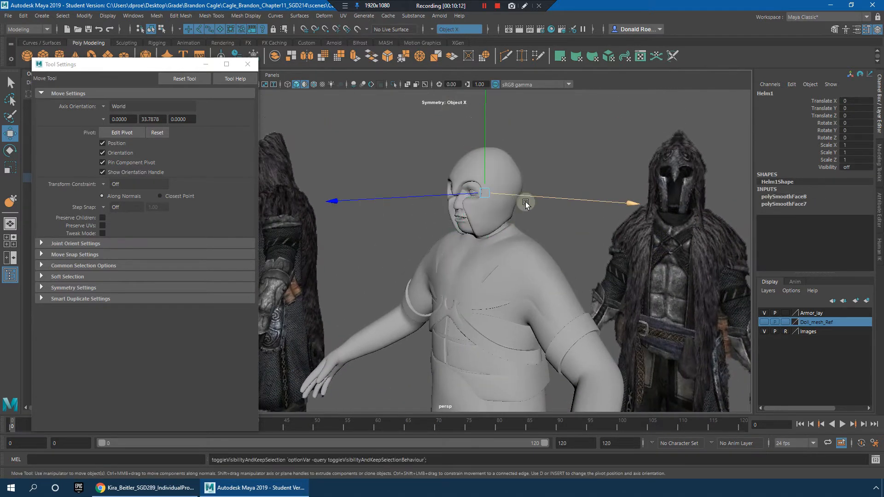
left_click(498, 205)
key("h")
Step: Hide the Kneeguards, then select the armcloth bands on the upper arms and deselect them again
left_click(543, 214)
scroll(460, 228, "down", 1)
left_click_drag(460, 229, 516, 242, "alt")
left_click(510, 256)
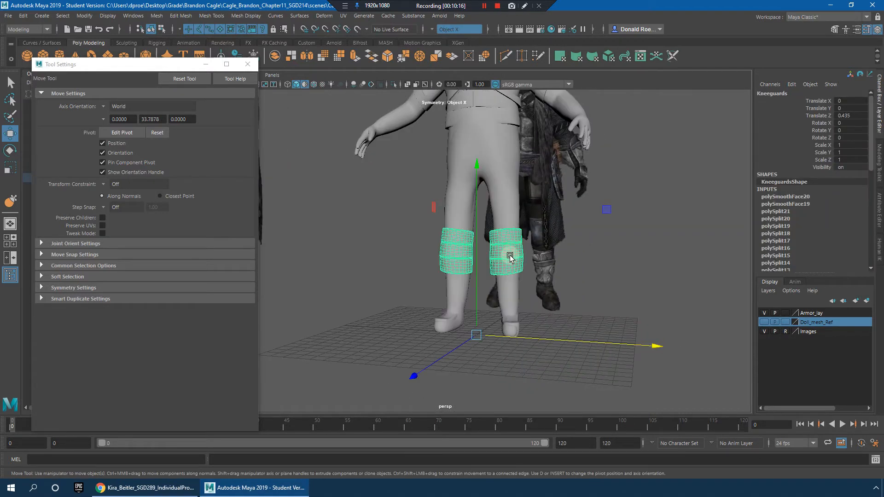
key("h")
left_click_drag(560, 278, 437, 244, "alt")
left_click(424, 223)
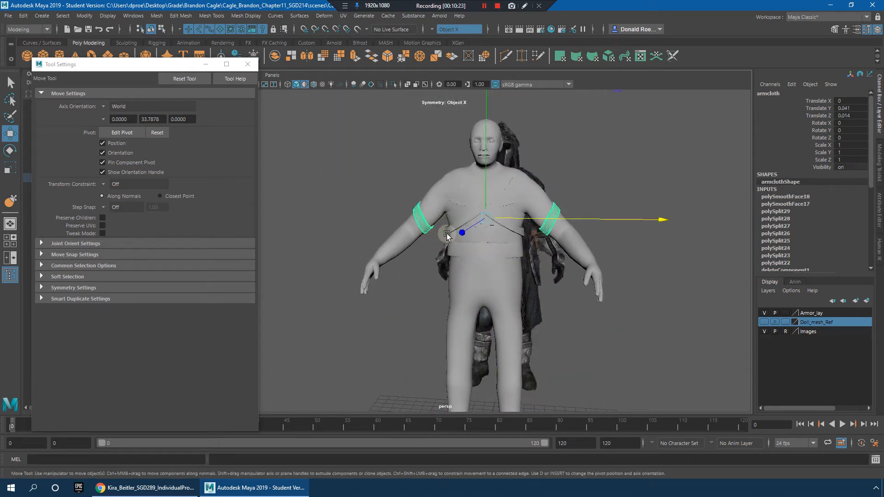
left_click(608, 318)
left_click_drag(598, 330, 548, 330, "alt")
Step: Select the Base_Armor2 body together with the overlapping torso armor pieces to check the remaining layers
left_click(524, 246)
left_click_drag(523, 251, 567, 270, "alt")
scroll(594, 286, "down", 5)
left_click(604, 294)
scroll(586, 288, "up", 6)
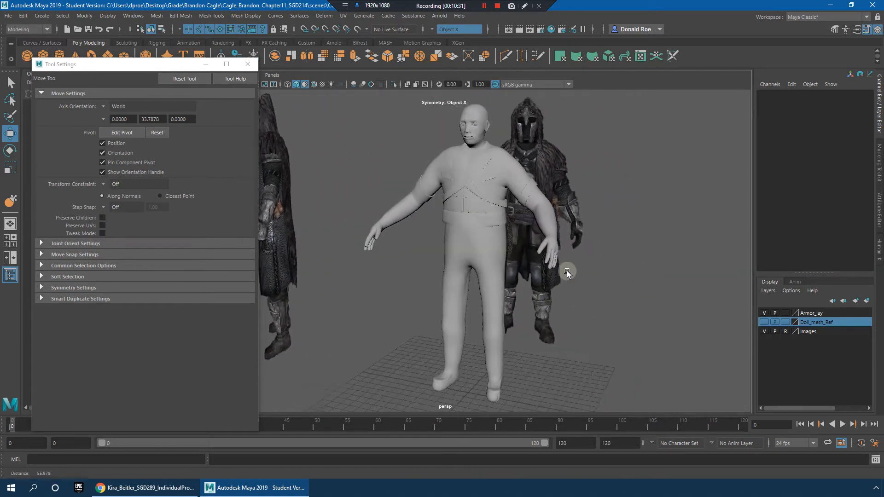
middle_click_drag(568, 271, 709, 362, "alt")
scroll(645, 313, "up", 6)
left_click(543, 230)
left_click_drag(610, 242, 668, 272, "alt")
left_click(632, 311)
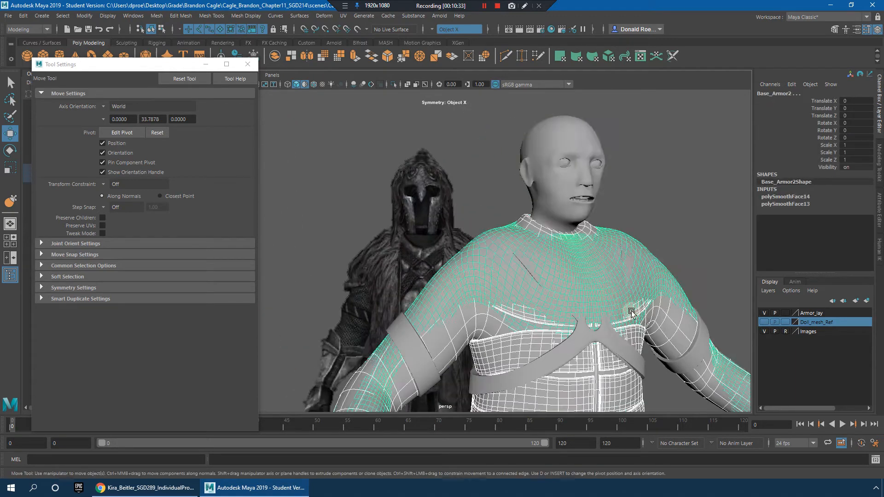
middle_click_drag(631, 312, 480, 223, "alt")
left_click_drag(480, 222, 623, 308, "alt")
scroll(622, 309, "down", 5)
right_click_drag(623, 308, 553, 264, "alt")
middle_click_drag(553, 265, 558, 255, "alt")
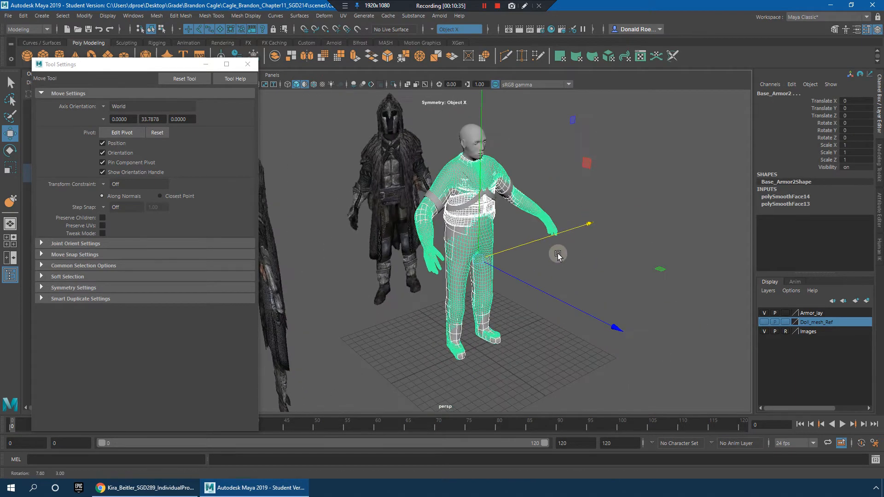
Step: Narrow the selection to the Base_Armor2 body mesh and redisplay the last hidden pieces
right_click_drag(535, 252, 608, 256, "alt")
left_click_drag(608, 257, 599, 248, "alt")
middle_click_drag(604, 247, 603, 256, "alt")
left_click_drag(604, 257, 504, 211, "alt")
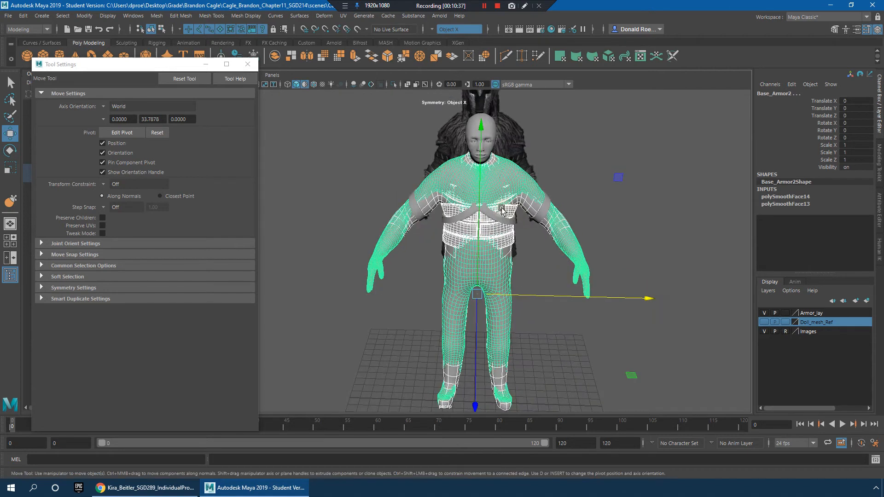
left_click(500, 218)
left_click(552, 215)
right_click_drag(613, 231, 680, 265, "alt")
middle_click_drag(680, 265, 593, 190, "alt")
right_click_drag(534, 261, 486, 236, "alt")
middle_click_drag(487, 235, 498, 261, "alt")
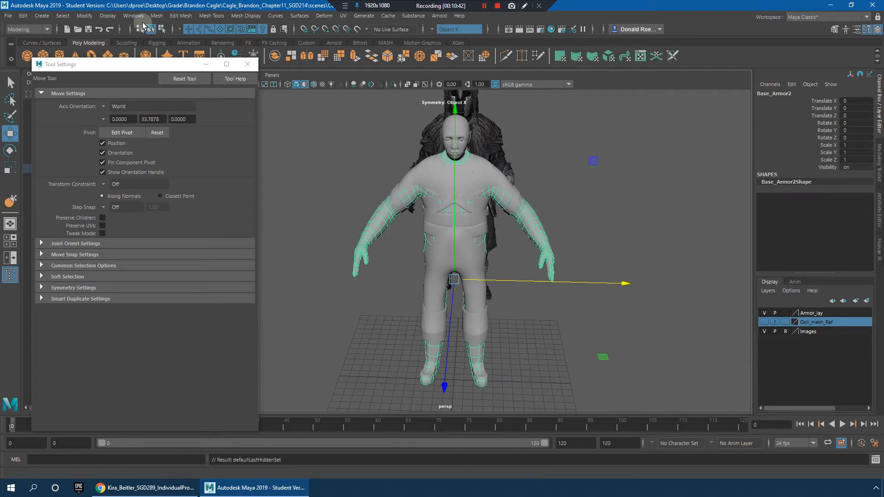
Step: Clear the selection and show all hidden objects in the scene
left_click(108, 16)
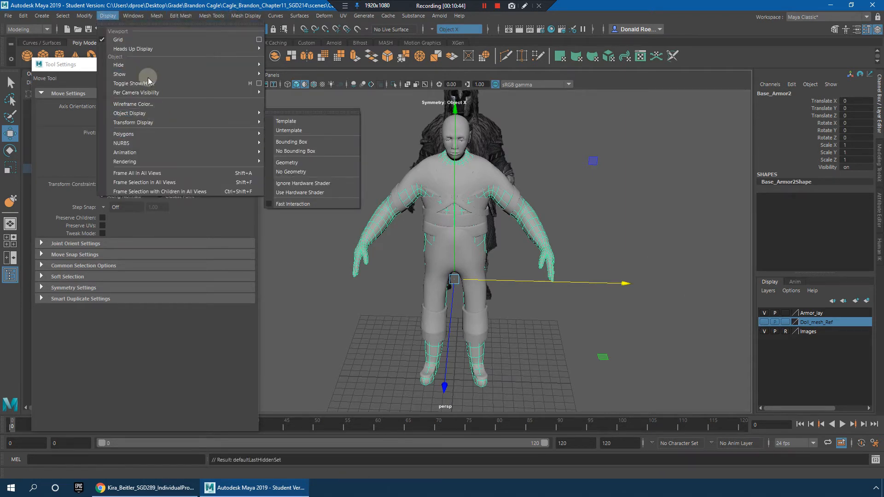
mouse_move(150, 72)
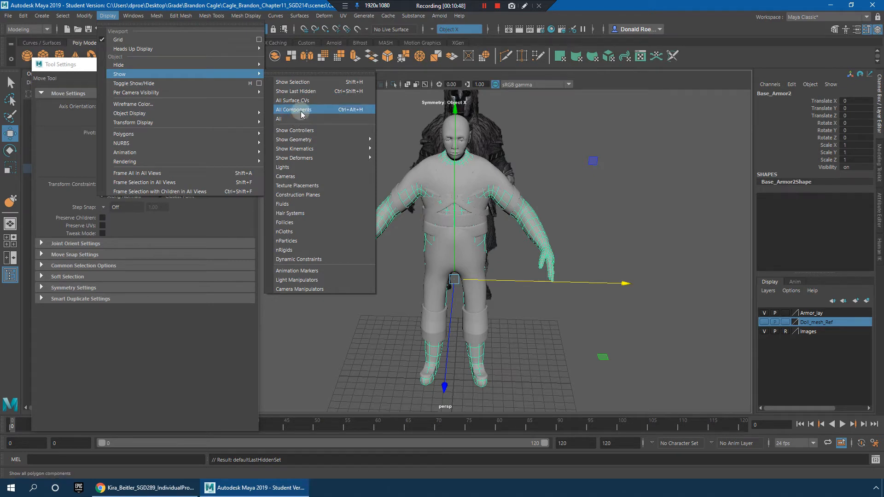
left_click(574, 146)
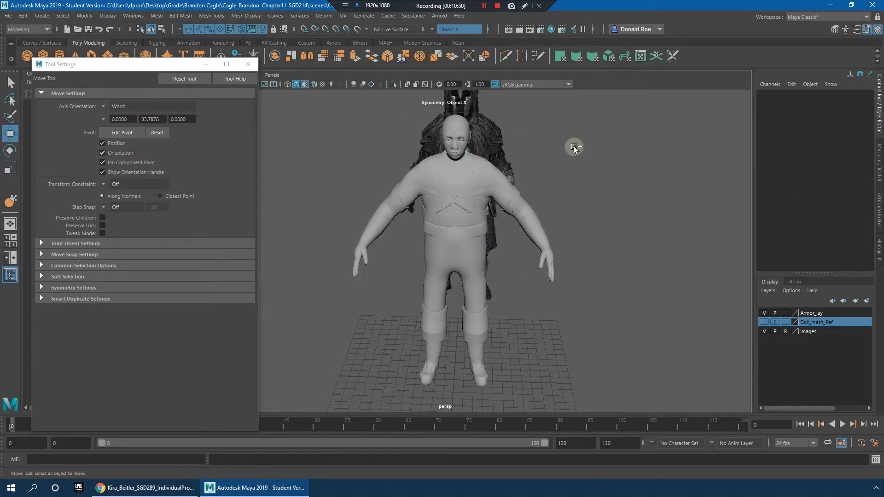
left_click(112, 16)
mouse_move(209, 74)
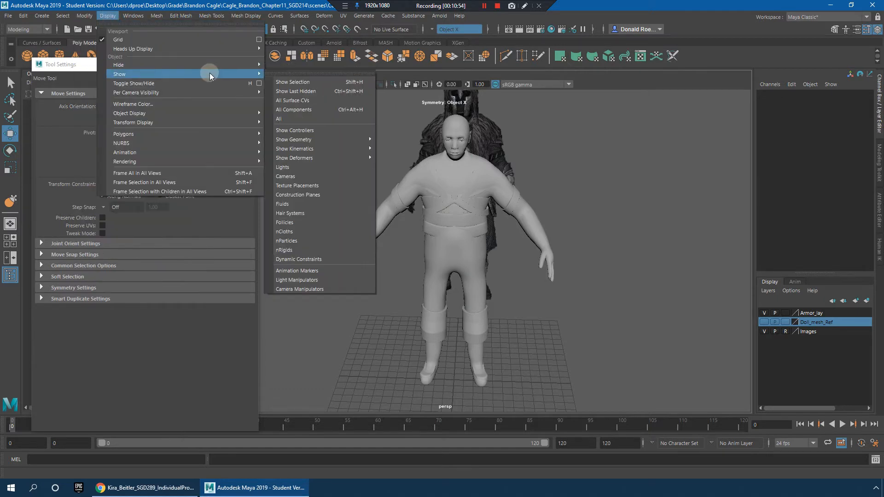
left_click(290, 118)
Step: Inspect the Fur_Cape from the hood down to the legs, then select the Base_Armor2 body mesh
scroll(595, 269, "up", 5)
left_click(505, 210)
left_click_drag(539, 213, 460, 191, "alt")
left_click_drag(581, 303, 555, 354, "alt")
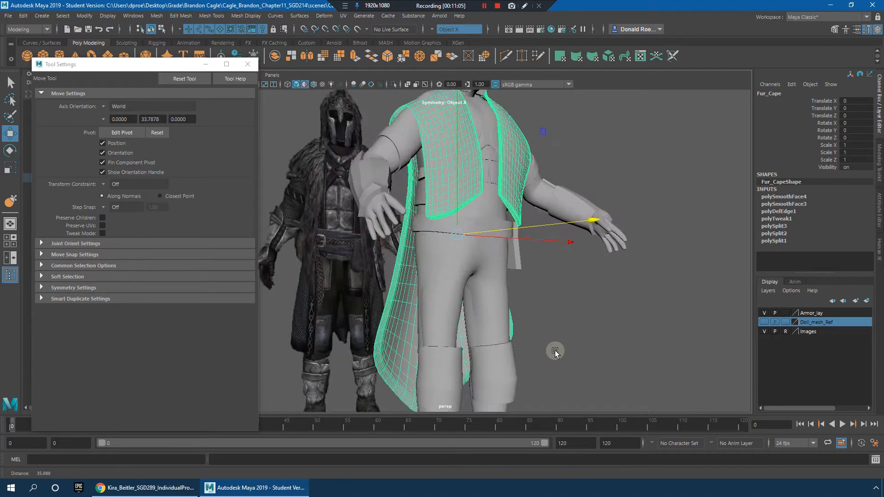
middle_click_drag(555, 353, 561, 184, "alt")
left_click_drag(543, 259, 502, 322, "alt")
left_click(502, 322)
right_click_drag(525, 297, 533, 316, "alt")
left_click_drag(532, 316, 438, 268, "alt")
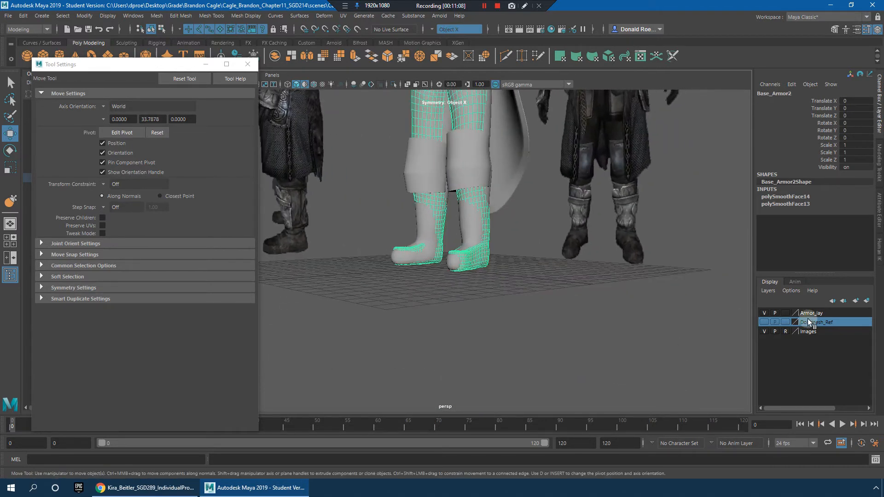
Step: Undo the latest changes and hide the body mesh that overlaps Base_Armor2 at the lower legs
left_click(764, 313)
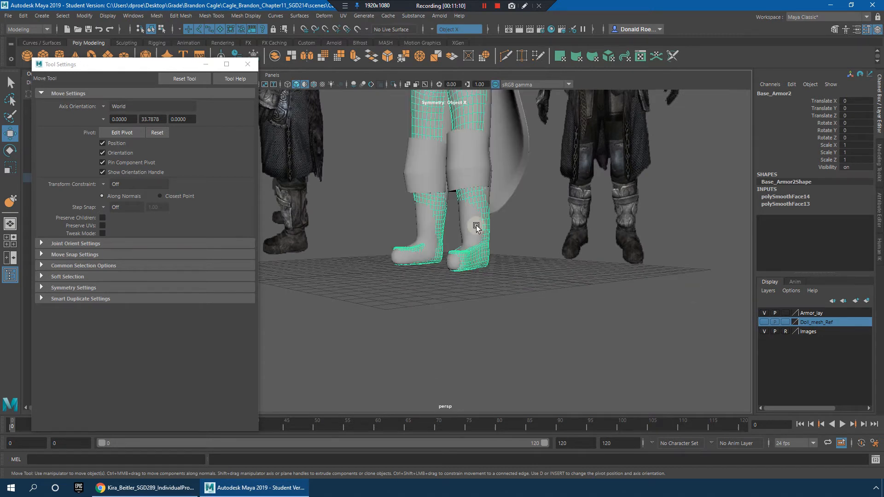
key("ctrl+z")
key("ctrl+z")
key("h")
Step: Examine the lower legs and boots of the Base_Armor2 mesh from several sides
left_click_drag(476, 259, 540, 280, "alt")
right_click_drag(540, 281, 395, 215, "alt")
middle_click_drag(395, 215, 466, 262, "alt")
left_click_drag(466, 263, 562, 279, "alt")
middle_click_drag(563, 279, 560, 246, "alt")
mouse_move(560, 246)
left_mouse_down("alt")
mouse_move(549, 280)
mouse_move(562, 249)
left_mouse_up("alt")
right_click_drag(562, 249, 592, 331, "alt")
middle_click_drag(592, 332, 586, 230, "alt")
left_click_drag(542, 298, 593, 313, "alt")
right_click_drag(592, 313, 654, 324, "alt")
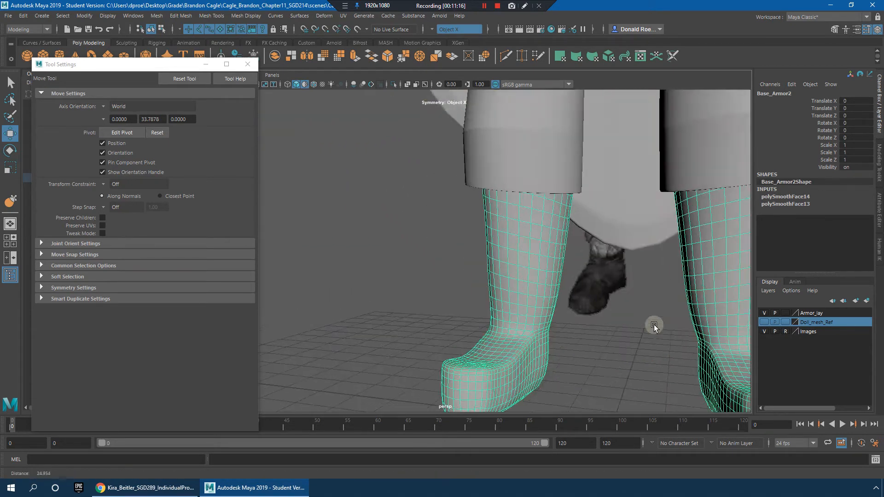
middle_click_drag(654, 324, 494, 263, "alt")
right_click_drag(485, 234, 489, 274)
left_click_drag(499, 271, 511, 261, "alt")
right_click_drag(498, 260, 462, 235)
mouse_move(498, 251)
left_mouse_down("alt")
mouse_move(509, 257)
mouse_move(500, 259)
left_mouse_up("alt")
left_click_drag(611, 367, 604, 359)
Step: Select the loop of faces around the ankles of Base_Armor2 symmetrically
left_click_drag(603, 359, 506, 300, "alt")
left_click_drag(616, 222, 542, 230, "alt")
right_click_drag(436, 216, 424, 233)
left_click(417, 207)
double_click(430, 205, "shift")
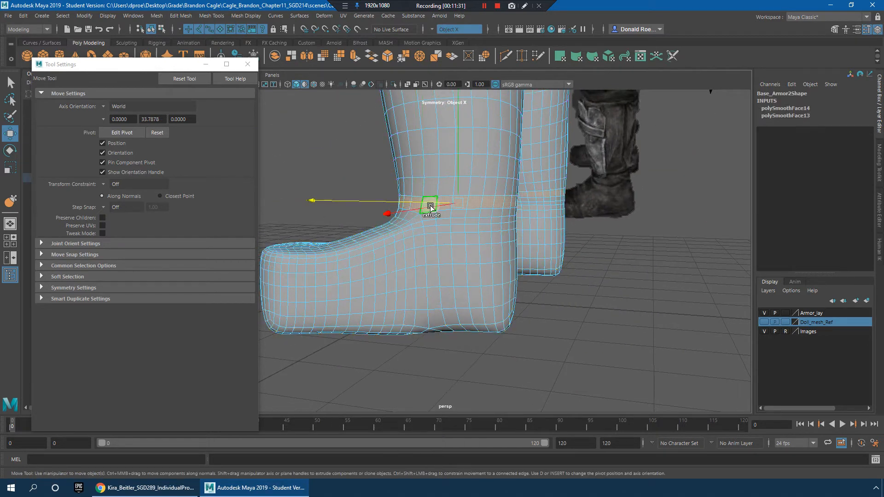
left_click_drag(461, 224, 425, 230, "alt")
left_click_drag(495, 229, 441, 224, "alt")
right_click_drag(426, 203, 365, 200, "shift")
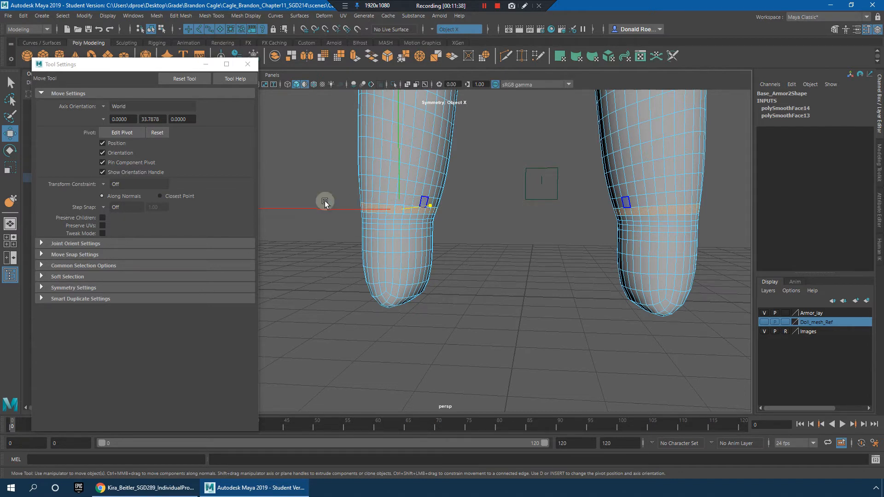
Step: Select all vertices of both feet up to the ankles in wireframe display, then return to shaded display
scroll(488, 220, "up", 3)
key("4")
left_click_drag(467, 227, 460, 227, "alt")
key("ctrl+z")
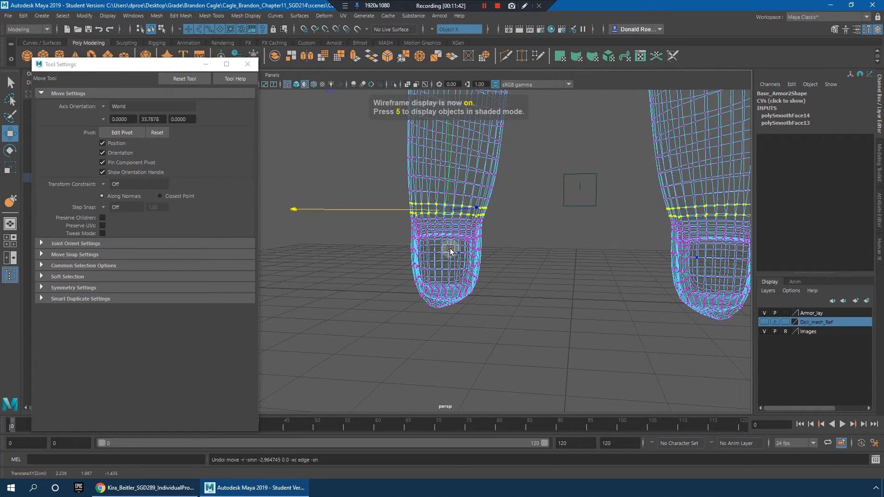
key("q")
left_click(435, 29)
left_click(432, 26)
left_click_drag(523, 327, 523, 328)
left_click_drag(502, 271, 576, 274, "alt")
key("5")
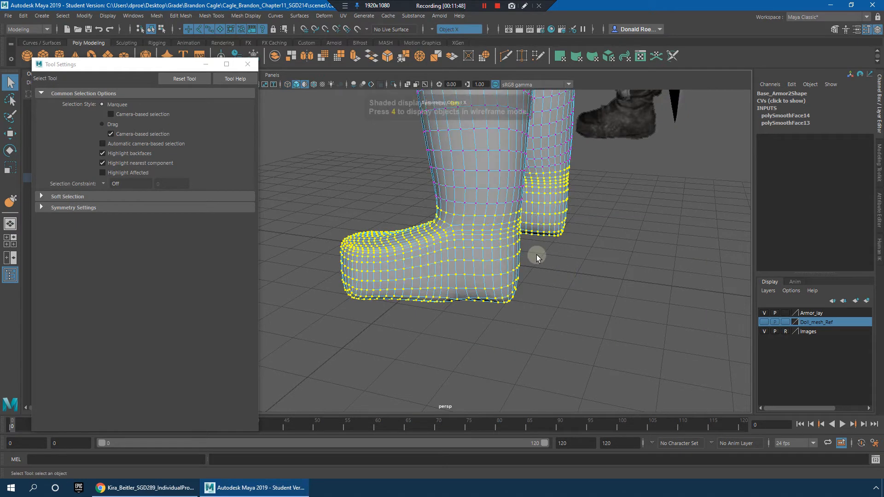
Step: Turn on soft selection for both feet and set its falloff radius to about 1.78 so it fades up the shins
key("b")
left_click_drag(523, 256, 414, 228, "alt")
right_click_drag(414, 228, 525, 268, "alt")
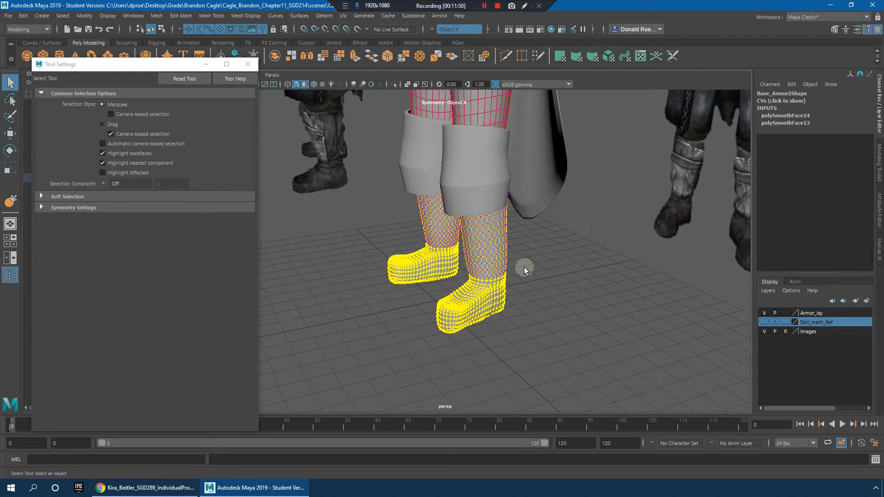
key("w")
left_click_drag(518, 266, 511, 300, "alt")
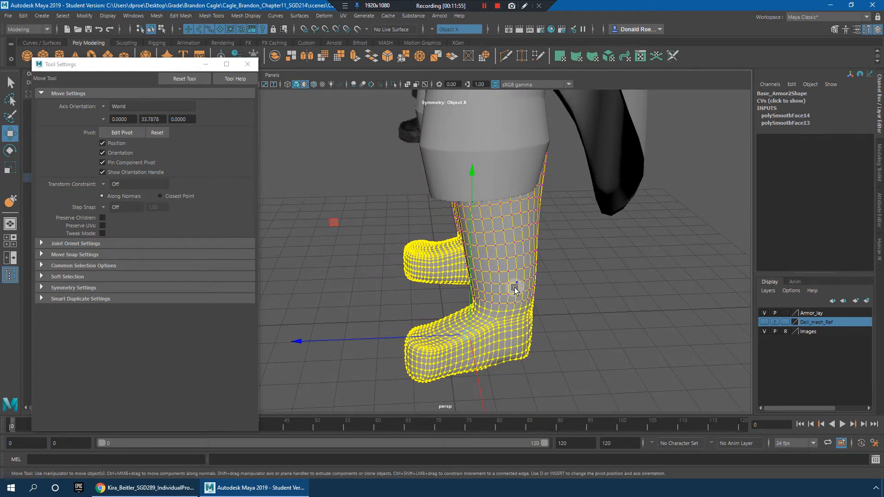
left_click_drag(505, 276, 184, 304)
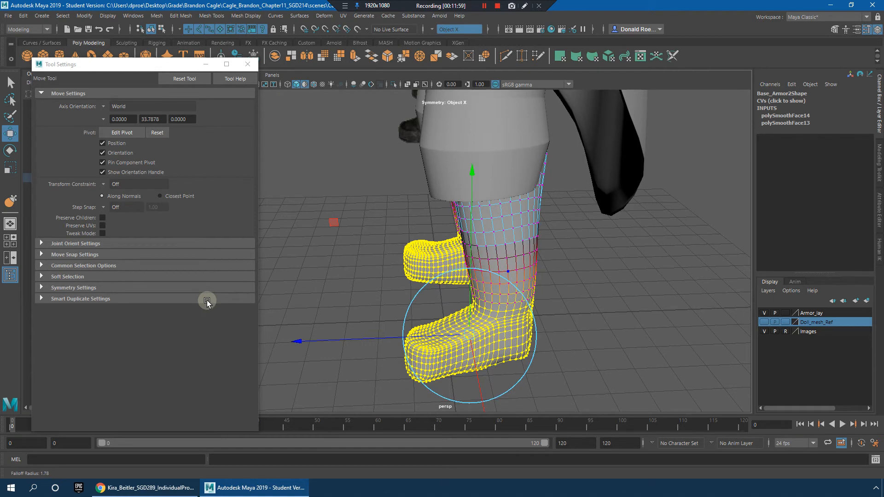
left_click_drag(363, 302, 472, 327, "alt")
key("d")
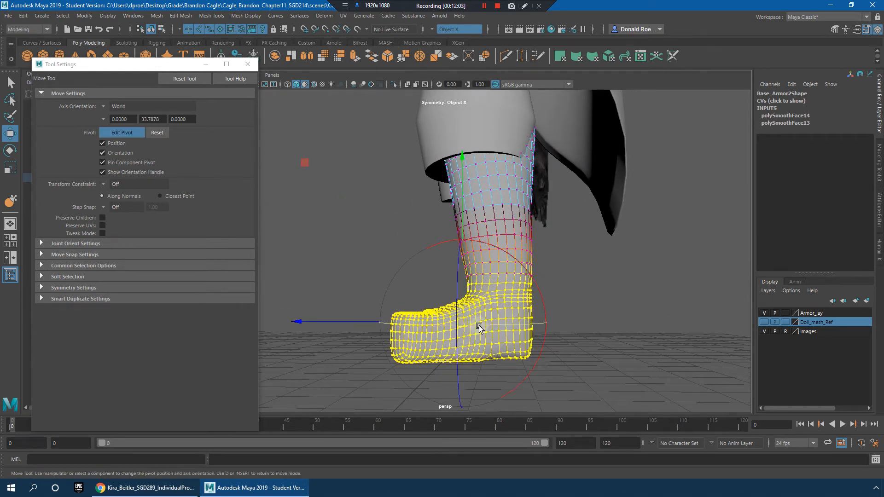
left_click_drag(464, 323, 479, 330)
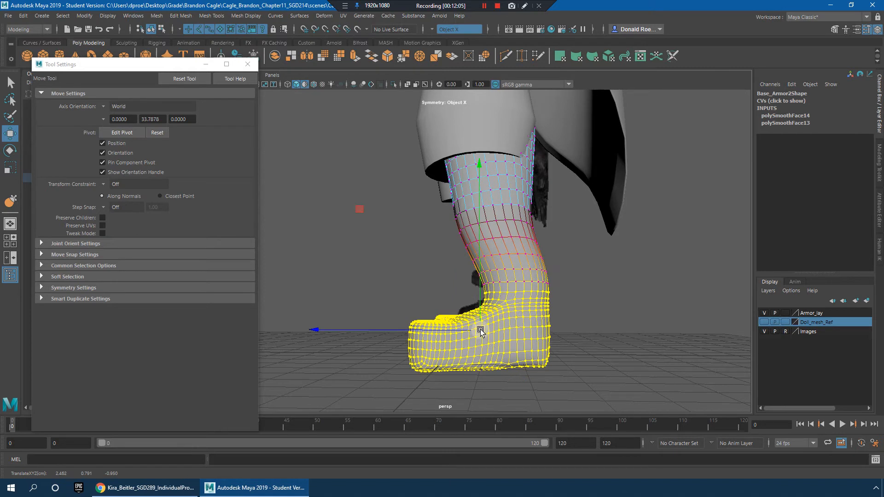
key("ctrl+z")
Step: Shift the pivot of the selected feet back toward the heels and scale the feet about 1.118 in height and length
key("d")
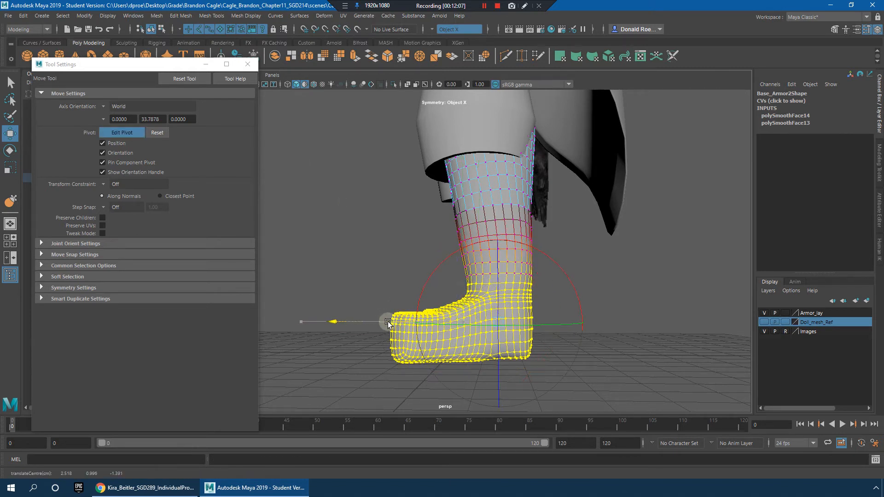
key("d")
left_click_drag(502, 326, 523, 320, "alt")
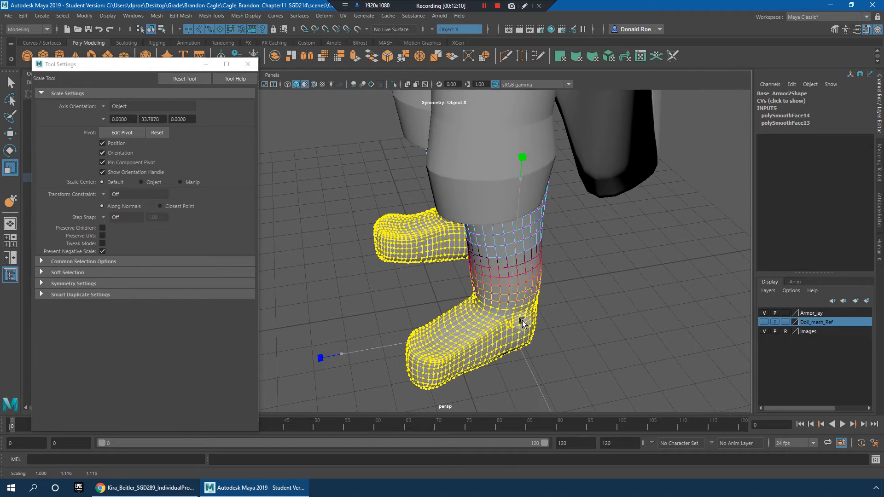
key("w")
middle_click_drag(488, 328, 485, 328)
left_click_drag(486, 329, 484, 329)
left_click_drag(609, 315, 630, 295, "alt")
right_click_drag(630, 294, 552, 313, "alt")
left_click_drag(553, 313, 471, 360, "alt")
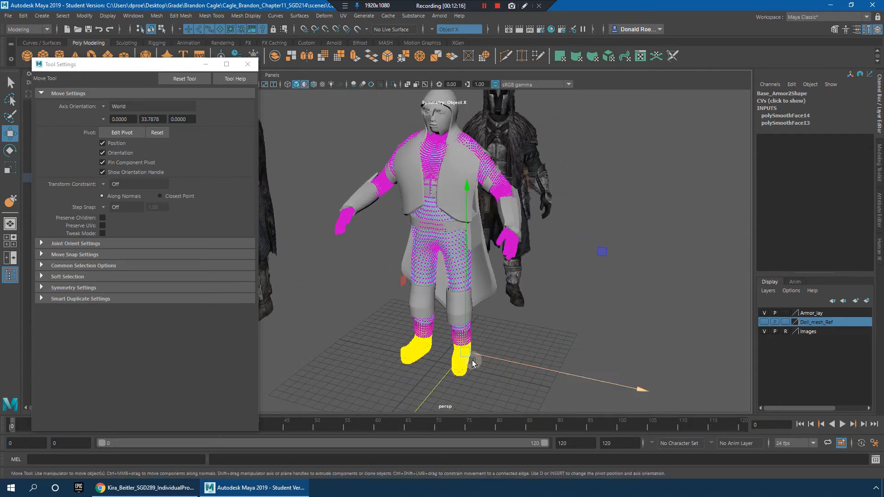
Step: Fine-tune the scale of both feet and clear the selection to check them against the whole figure
key("r")
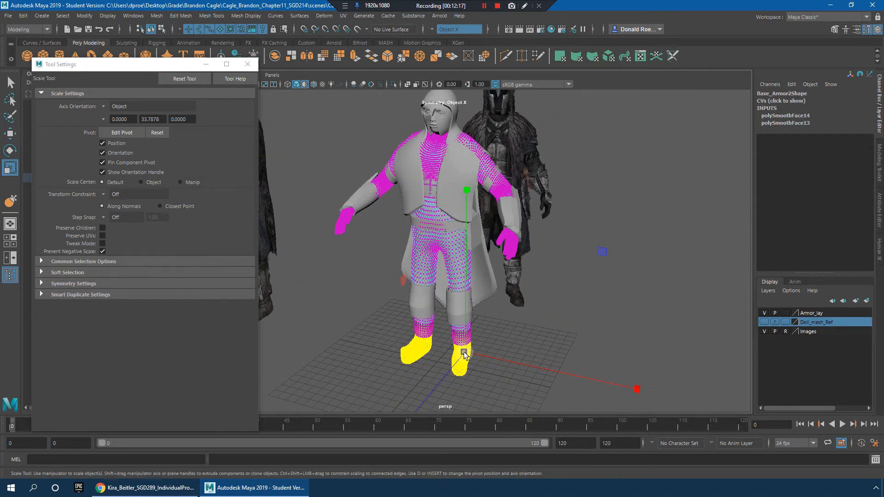
left_click(539, 312)
left_click_drag(538, 312, 492, 325, "alt")
right_click_drag(492, 324, 571, 197)
left_click(660, 276)
left_click_drag(660, 276, 662, 301, "alt")
scroll(567, 308, "down", 3)
scroll(614, 343, "up", 6)
middle_click_drag(614, 344, 582, 328, "alt")
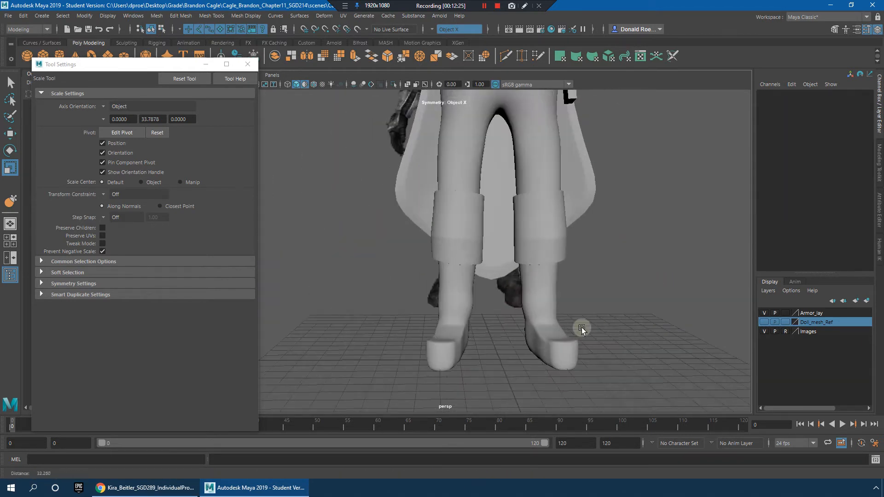
Step: Select the edge loops around both lower shins, raise them slightly and scale them a little narrower with soft falloff
left_click(538, 291)
scroll(542, 290, "up", 4)
right_click_drag(522, 234, 523, 209)
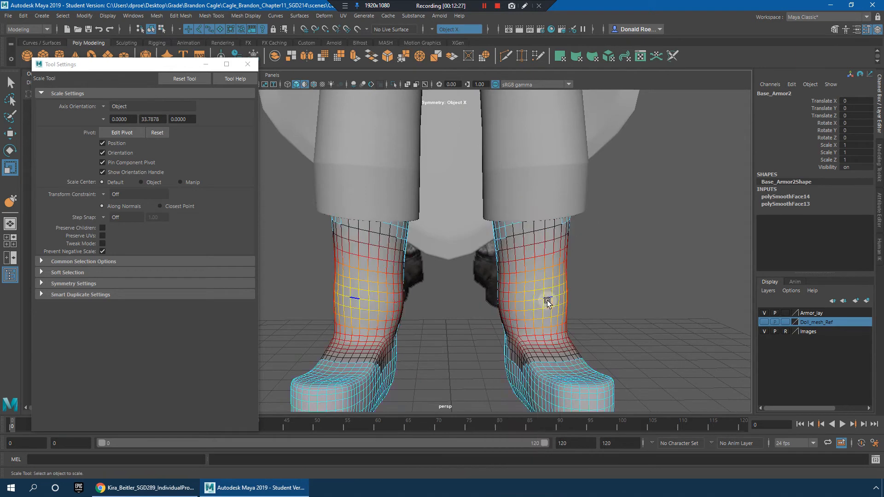
double_click(540, 303)
key("w")
left_click_drag(545, 290, 549, 280)
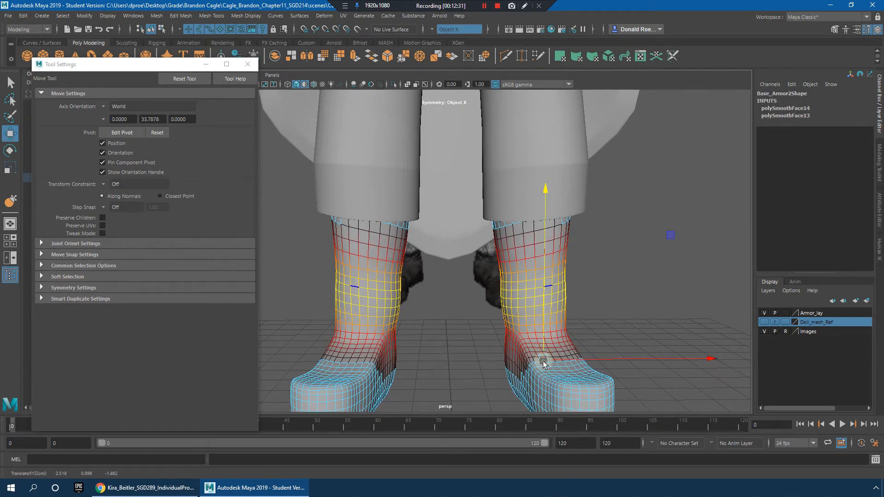
key("r")
left_click_drag(544, 360, 539, 359)
key("w")
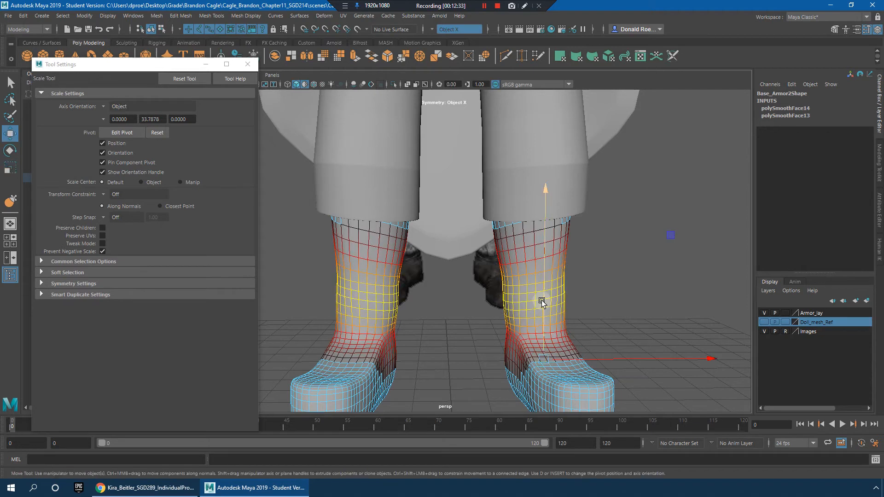
Step: Examine the adjusted shins and boots of Base_Armor2 from the front and the side
left_click(611, 283)
scroll(611, 283, "down", 3)
left_click_drag(609, 282, 571, 286, "alt")
right_click_drag(516, 235, 559, 215)
left_click(565, 284)
left_click_drag(565, 284, 566, 360, "alt")
scroll(538, 307, "up", 4)
left_click(487, 330)
middle_click_drag(566, 360, 645, 331, "alt")
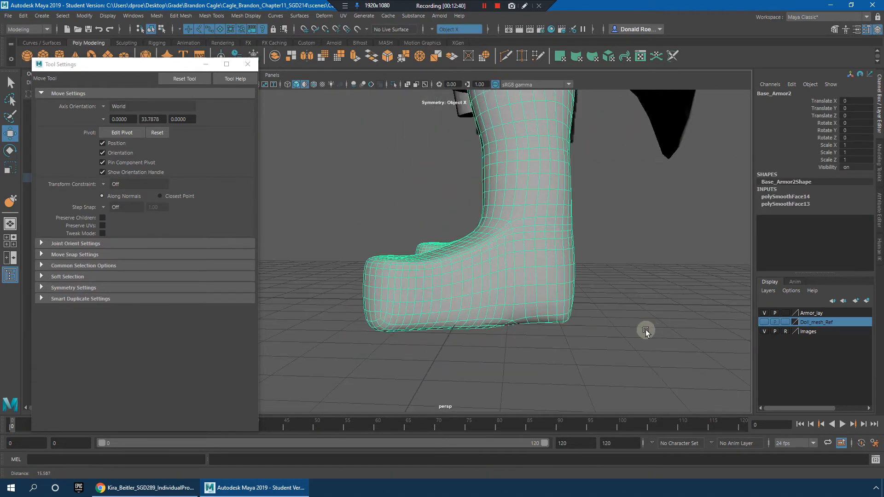
Step: Switch Base_Armor2 to vertex editing, turn soft selection off and select the vertices along both boot soles
left_click_drag(645, 332, 486, 294, "alt")
scroll(487, 294, "up", 3)
right_click_drag(466, 284, 410, 236)
left_click_drag(385, 304, 390, 311, "alt")
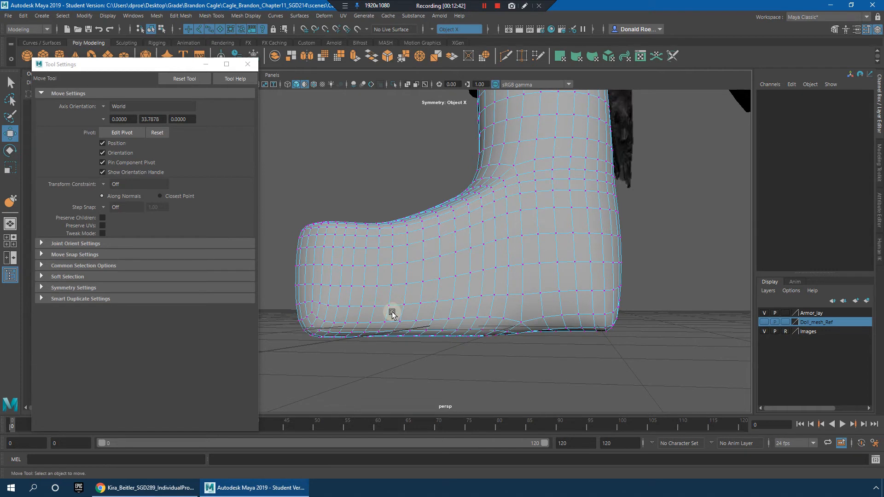
right_click_drag(423, 314, 396, 226)
left_click(399, 274)
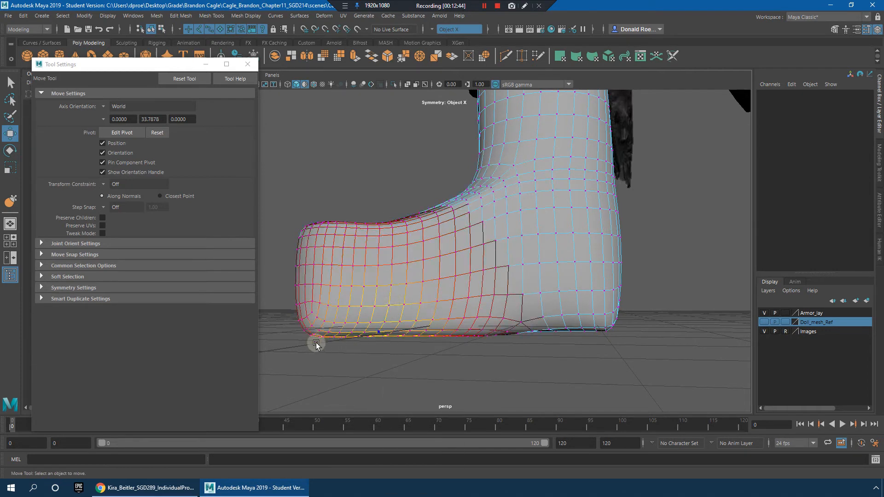
left_click_drag(311, 328, 293, 326, "alt")
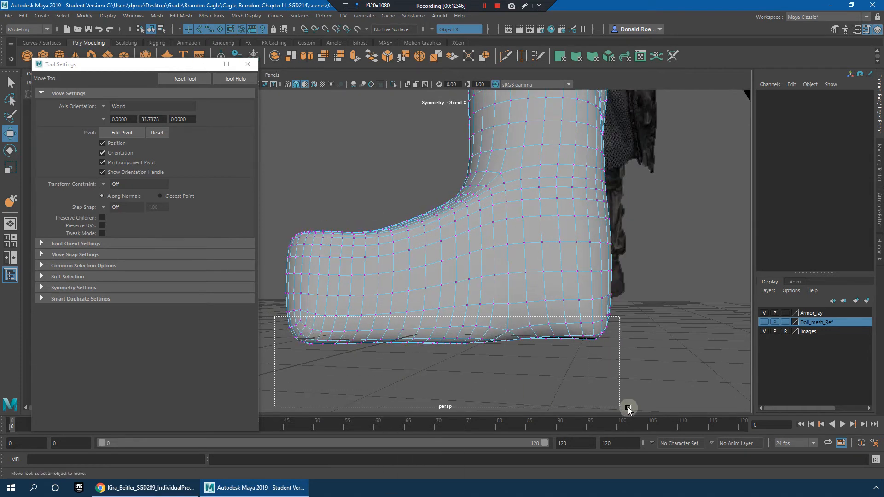
left_click_drag(602, 386, 616, 386)
left_click_drag(506, 370, 517, 325, "alt")
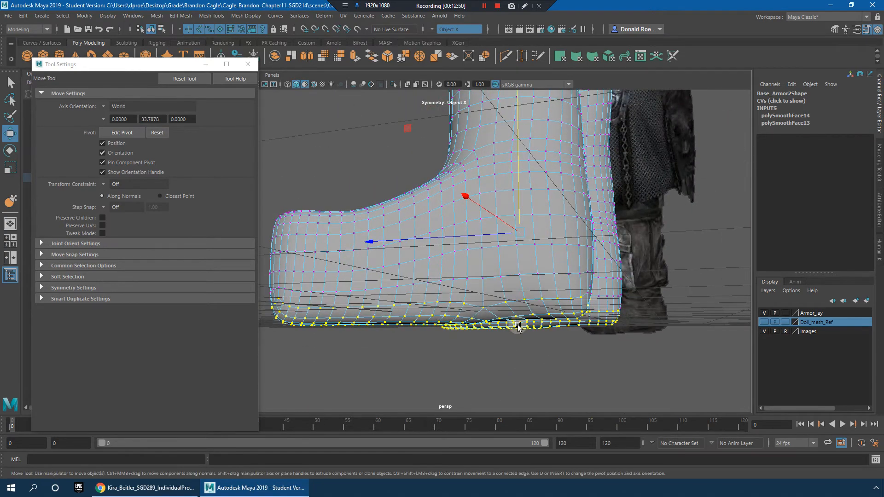
key("r")
scroll(554, 275, "down", 5)
left_click_drag(554, 277, 435, 122, "alt")
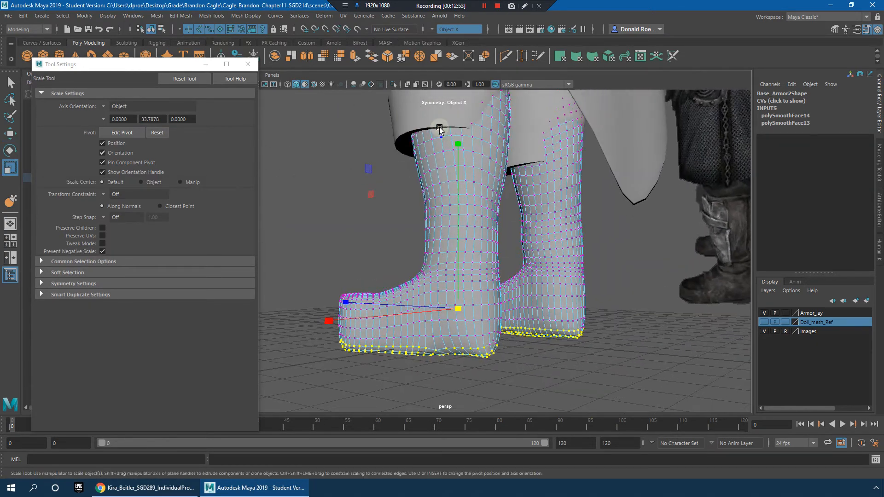
middle_click_drag(470, 231, 490, 480)
key("ctrl+z")
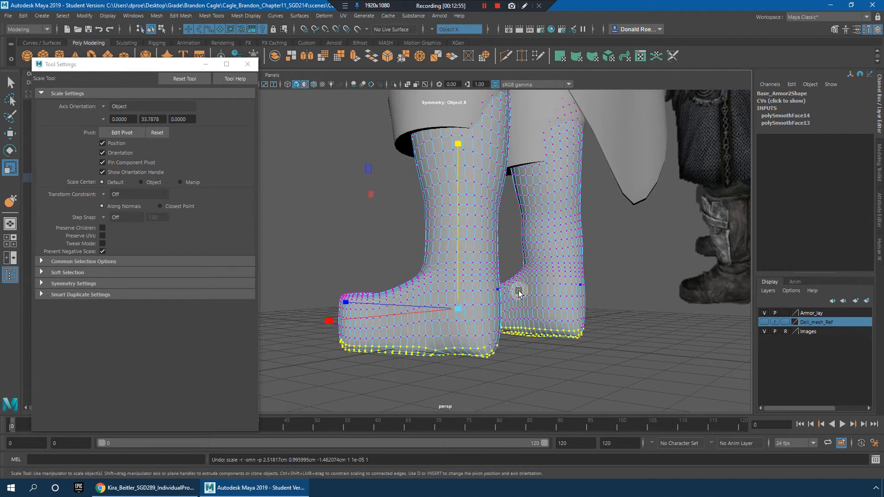
Step: In wireframe display, lower the pivot of the sole vertices to ground level and flatten them vertically, then return to shaded display
key("4")
left_click_drag(519, 291, 393, 239, "alt")
right_click_drag(395, 249, 516, 392, "alt")
middle_click_drag(517, 391, 533, 307, "alt")
left_click_drag(532, 308, 592, 308, "alt")
scroll(539, 258, "up", 3)
key("d")
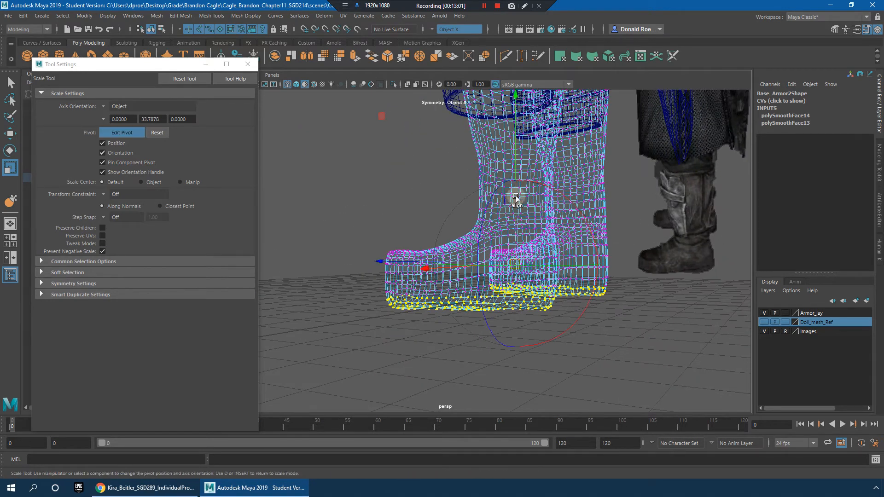
key("d")
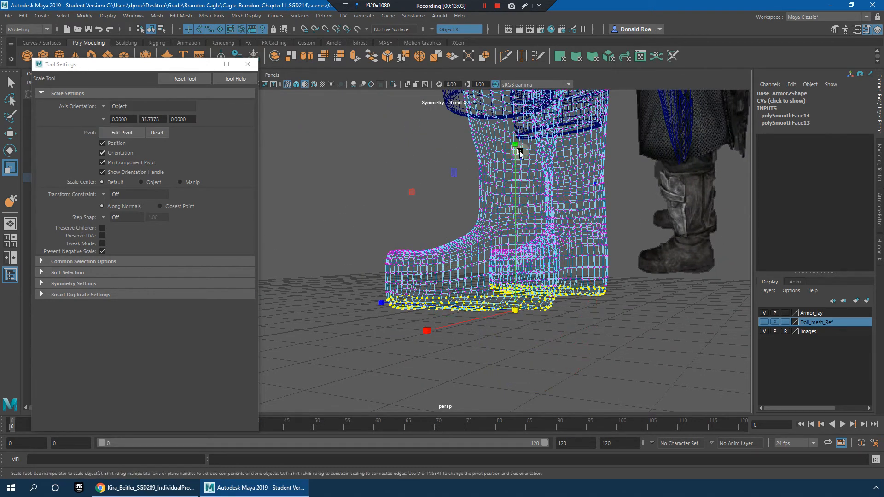
left_click_drag(527, 332, 520, 251, "alt")
key("5")
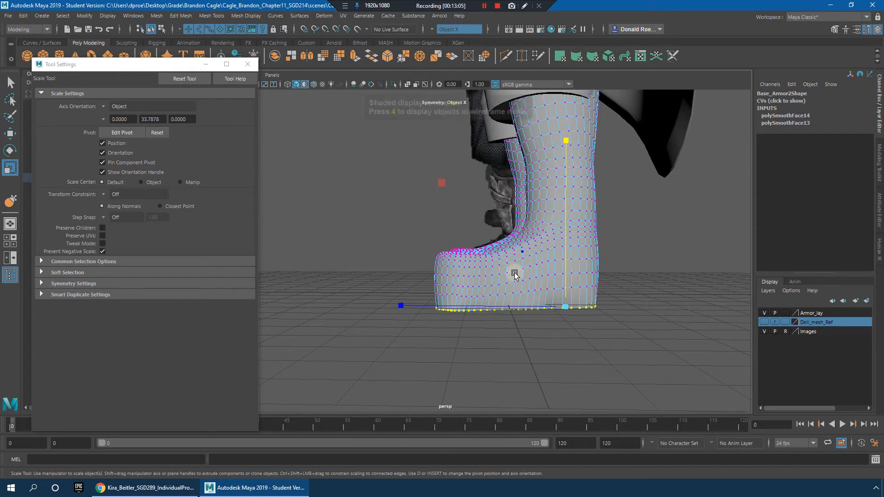
scroll(519, 269, "up", 2)
key("w")
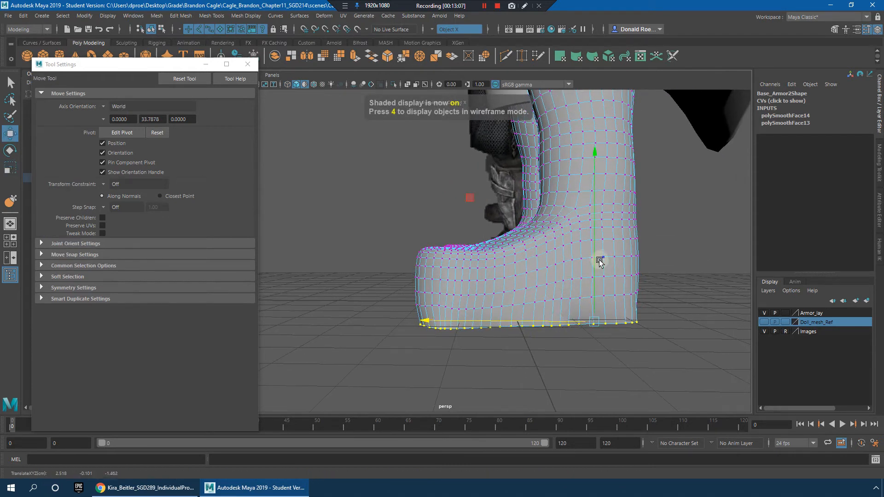
Step: Examine the flattened boots from several sides and reselect Base_Armor2 as a whole object
right_click_drag(615, 244, 651, 225)
left_click_drag(543, 264, 587, 316, "alt")
left_click(552, 273)
right_click_drag(553, 274, 619, 306, "alt")
left_click_drag(575, 305, 614, 283, "alt")
right_click_drag(614, 282, 517, 263, "alt")
left_click_drag(517, 263, 470, 269, "alt")
right_click_drag(469, 269, 579, 303)
left_click(543, 253)
left_click(497, 300)
left_click_drag(578, 304, 474, 239, "alt")
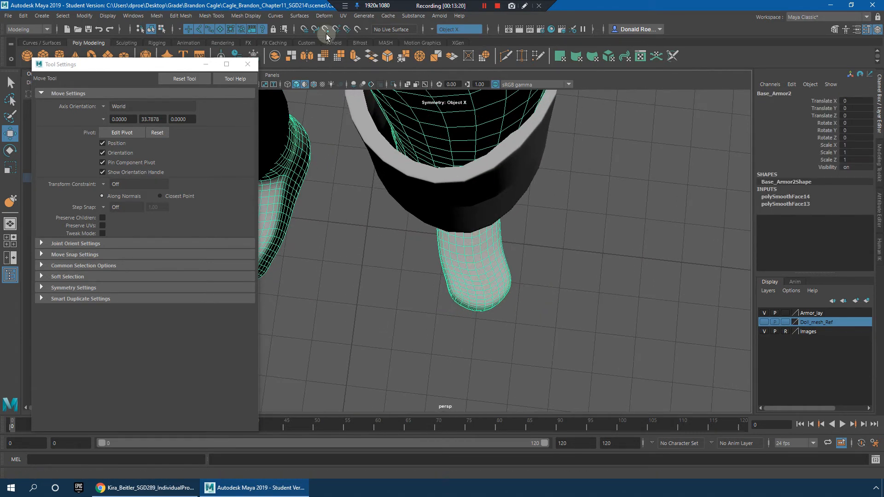
Step: Reshape the forefoot and ankle of both boots symmetrically with the Grab sculpting tool
left_click(209, 17)
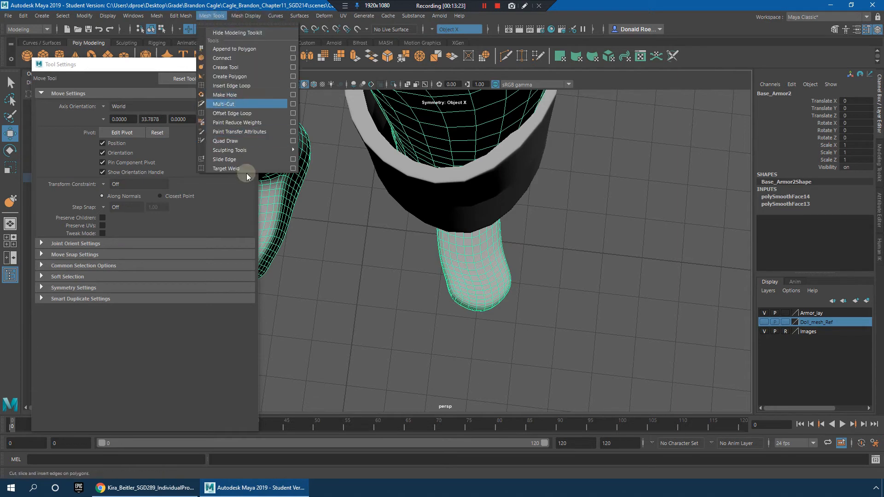
mouse_move(243, 152)
left_click(341, 182)
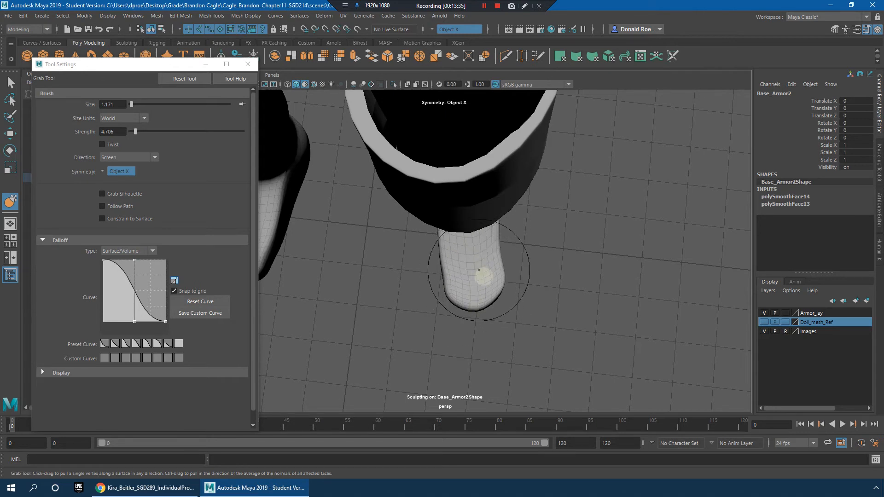
scroll(470, 246, "up", 5)
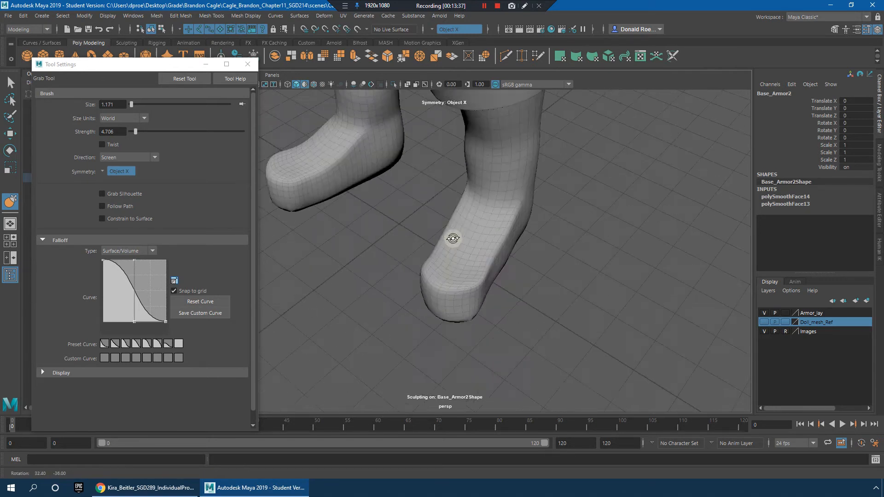
mouse_move(445, 263)
left_mouse_down("alt")
mouse_move(480, 250)
mouse_move(480, 274)
left_mouse_up("alt")
left_click_drag(499, 238, 512, 219, "alt")
left_click_drag(514, 165, 446, 233, "alt")
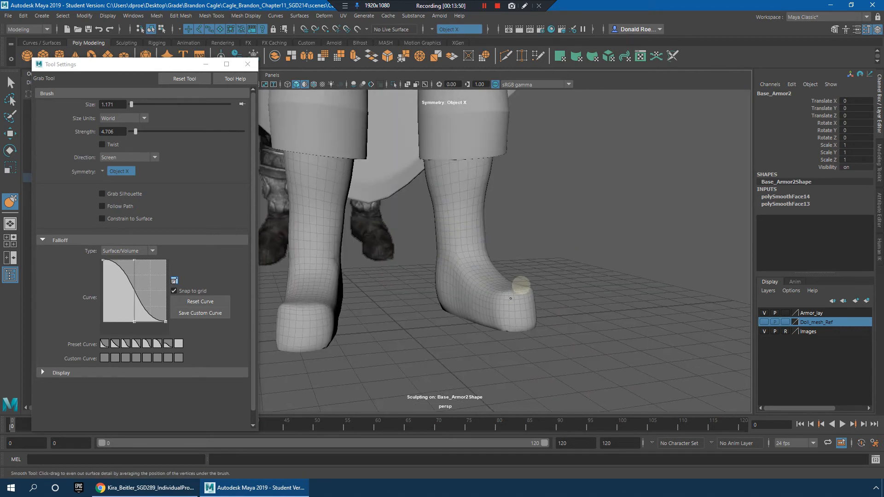
Step: Pull the sides and tips of the toes into a rounder boot shape and smooth the surface
left_click_drag(549, 301, 519, 300, "alt")
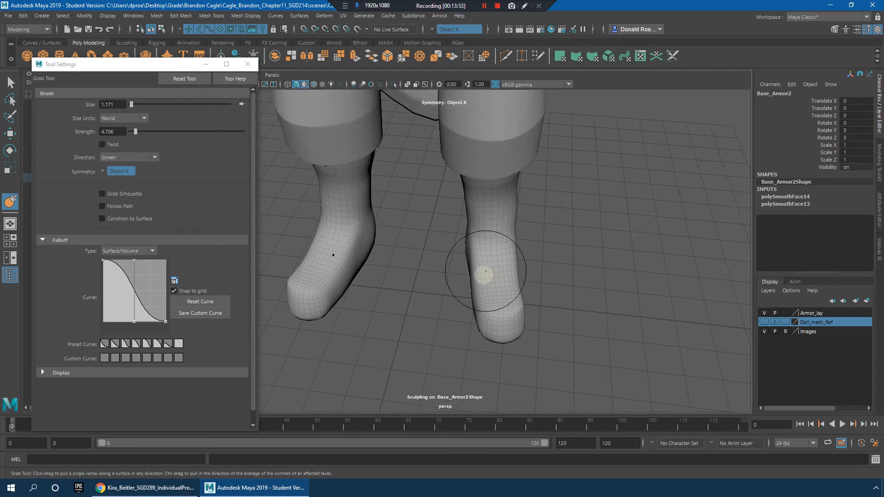
left_click_drag(523, 304, 474, 283, "alt")
left_click_drag(503, 343, 518, 316, "alt")
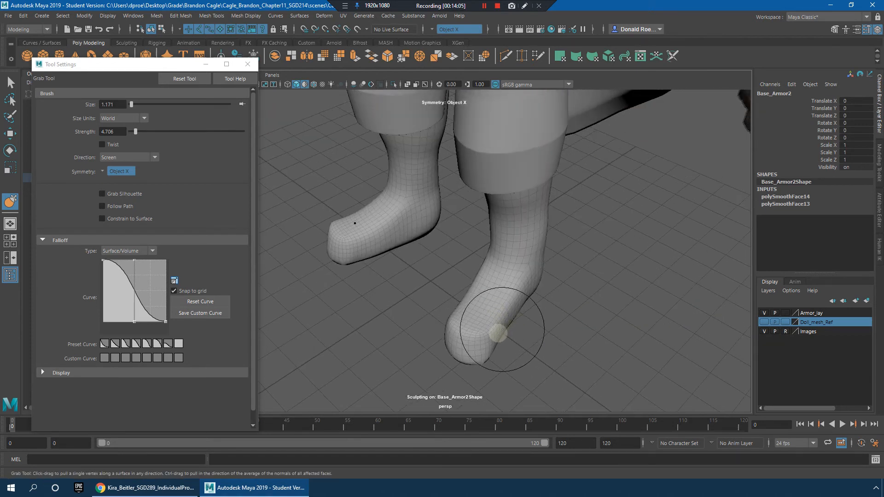
left_click_drag(516, 343, 551, 307, "alt")
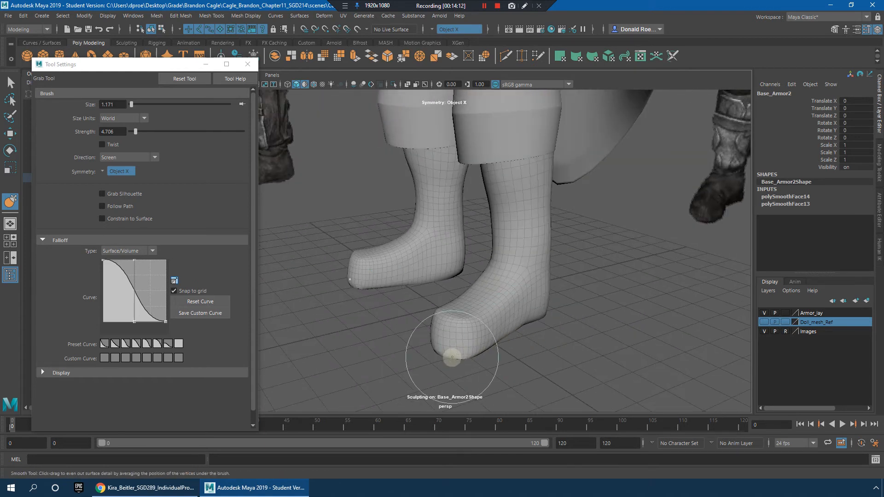
left_click_drag(445, 366, 505, 334, "alt")
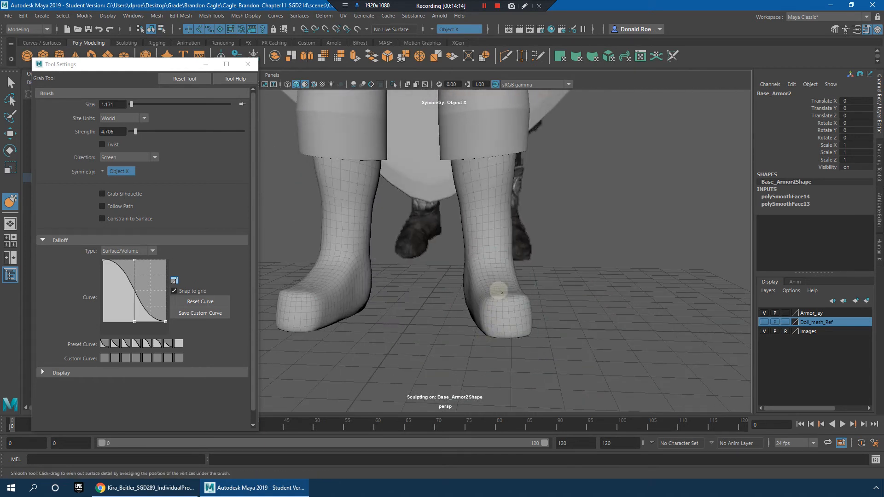
Step: Leave sculpting, examine the reshaped boots from the front, side and back, and reselect Base_Armor2
right_click_drag(671, 298, 596, 290, "alt")
key("q")
left_click(620, 305)
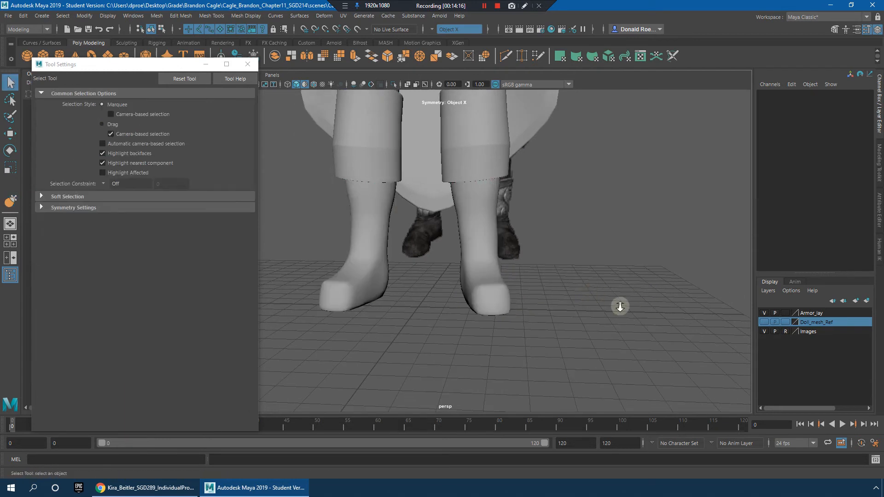
left_click_drag(619, 305, 574, 316, "alt")
right_click_drag(575, 316, 559, 317, "alt")
mouse_move(559, 317)
left_mouse_down("alt")
mouse_move(608, 298)
mouse_move(573, 308)
mouse_move(537, 264)
mouse_move(570, 330)
mouse_move(545, 333)
mouse_move(586, 308)
mouse_move(571, 306)
left_mouse_up("alt")
right_click_drag(570, 306, 576, 335, "alt")
left_click_drag(576, 336, 507, 303, "alt")
right_click_drag(507, 302, 531, 269, "alt")
left_click(466, 286)
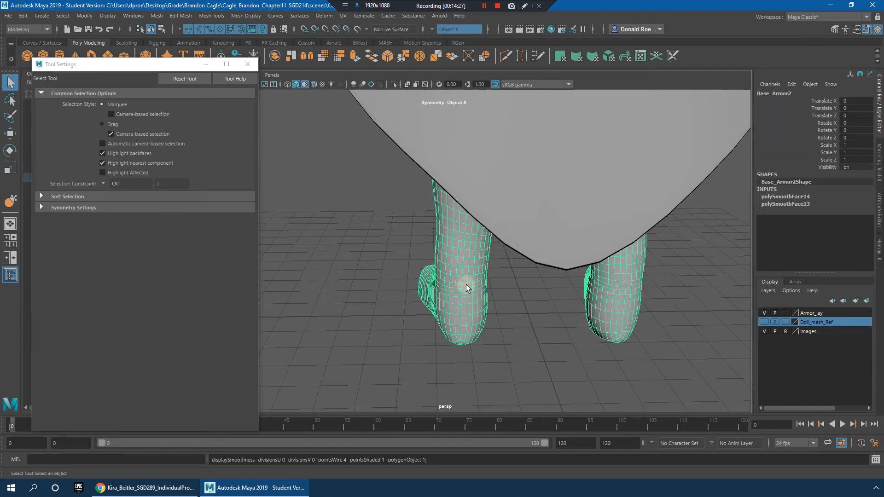
Step: Select the heel vertices of both boots symmetrically with soft selection, then scale and move them to reshape the heels
right_click_drag(466, 286, 460, 339, "alt")
right_click_drag(462, 234, 408, 233)
left_click_drag(511, 292, 488, 349, "alt")
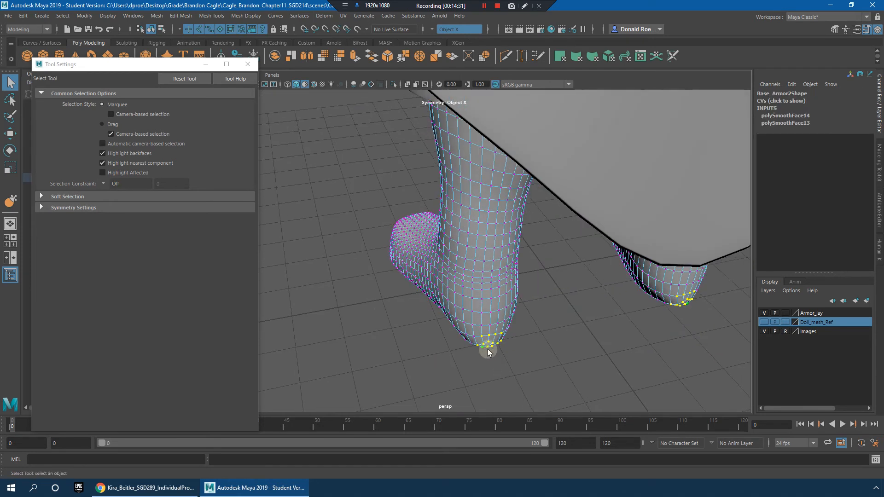
key("b")
key("e")
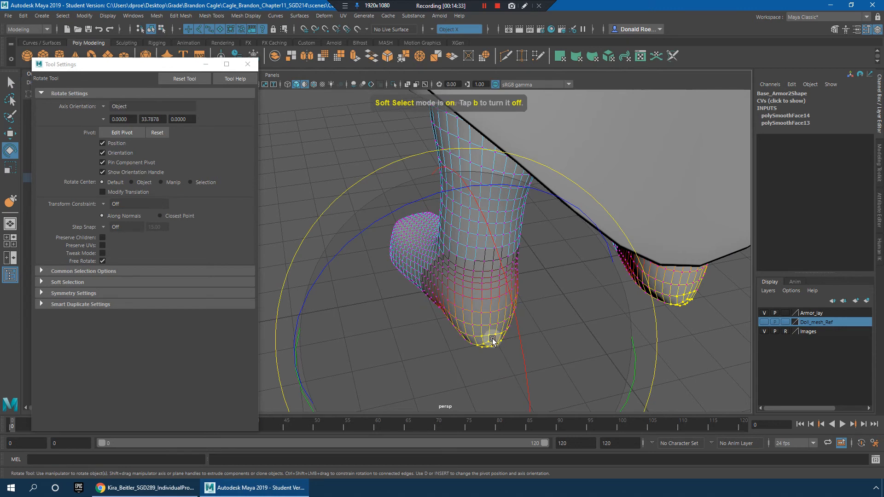
key("r")
left_click_drag(470, 330, 545, 305, "alt")
key("w")
mouse_move(503, 253)
left_mouse_down()
mouse_move(504, 262)
mouse_move(473, 266)
mouse_move(622, 256)
mouse_move(504, 256)
left_mouse_up()
key("b")
Step: Clear the selection and examine the reshaped boots, the reference image's forearm armor and the whole character
left_click(662, 251)
left_click_drag(638, 283, 513, 293, "alt")
right_click_drag(491, 243, 532, 219)
left_click(629, 250)
left_click_drag(629, 249, 623, 311, "alt")
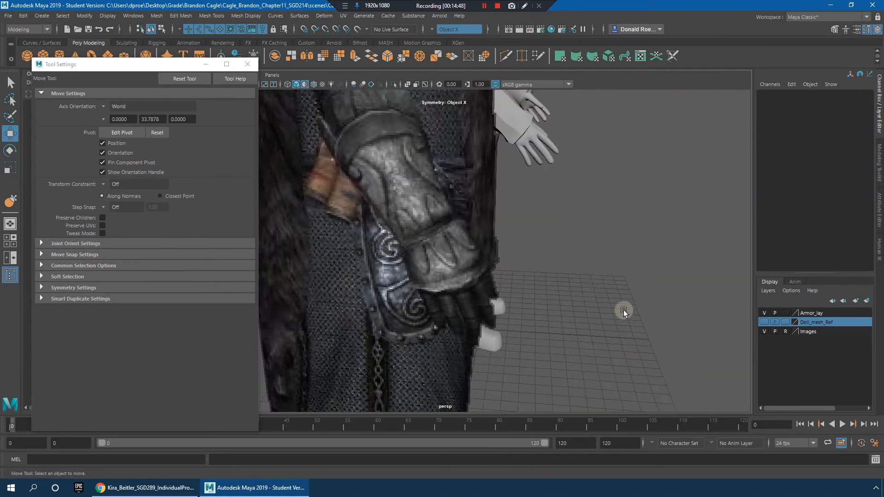
right_click_drag(623, 310, 566, 253, "alt")
middle_click_drag(567, 253, 588, 310, "alt")
left_click_drag(588, 310, 514, 217, "alt")
Step: Select the Bracers on the forearms, display them with smooth mesh preview and inspect their shape up close
left_click(515, 216)
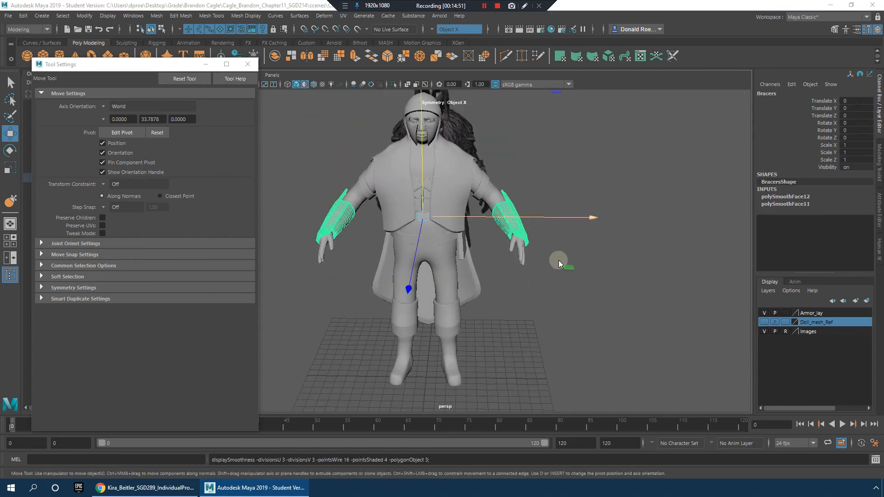
key("3")
left_click(499, 258)
right_click_drag(504, 263, 611, 291, "alt")
left_click(642, 298)
left_click_drag(641, 299, 506, 229, "alt")
left_click(505, 228)
left_click(607, 314)
left_click_drag(607, 313, 491, 244, "alt")
left_click(491, 244)
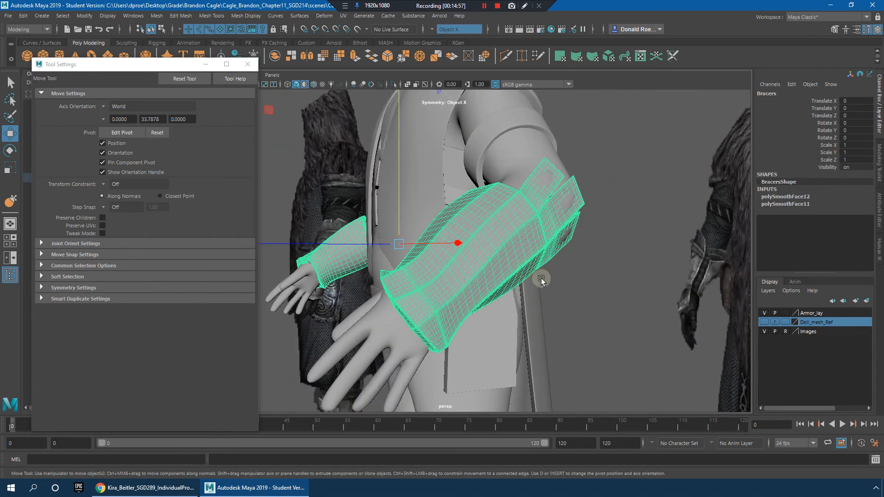
key("3")
left_click(503, 254)
Step: Examine the bracers, arms and overall proportions against the reference from several angles, and select Fur_Cape
left_click(580, 282)
left_click_drag(581, 282, 615, 277, "alt")
left_click(600, 259)
left_click(685, 219)
scroll(543, 226, "down", 5)
middle_click_drag(543, 227, 567, 267, "alt")
scroll(565, 263, "up", 5)
left_click_drag(564, 263, 650, 264, "alt")
mouse_move(460, 256)
left_mouse_down("alt")
mouse_move(481, 265)
mouse_move(520, 249)
mouse_move(457, 258)
left_mouse_up("alt")
left_click(457, 258)
left_click_drag(553, 233, 620, 223, "alt")
left_click(614, 216)
mouse_move(566, 259)
left_mouse_down("alt")
mouse_move(496, 272)
mouse_move(469, 253)
mouse_move(508, 269)
mouse_move(594, 270)
mouse_move(581, 267)
left_mouse_up("alt")
right_click_drag(581, 267, 614, 280, "alt")
left_click_drag(614, 280, 474, 289, "alt")
left_click(656, 255)
left_click(444, 292)
right_click_drag(474, 289, 452, 277, "alt")
left_click_drag(453, 277, 509, 251, "alt")
right_click_drag(509, 251, 524, 269, "alt")
left_click(589, 278)
left_click_drag(523, 269, 580, 285, "alt")
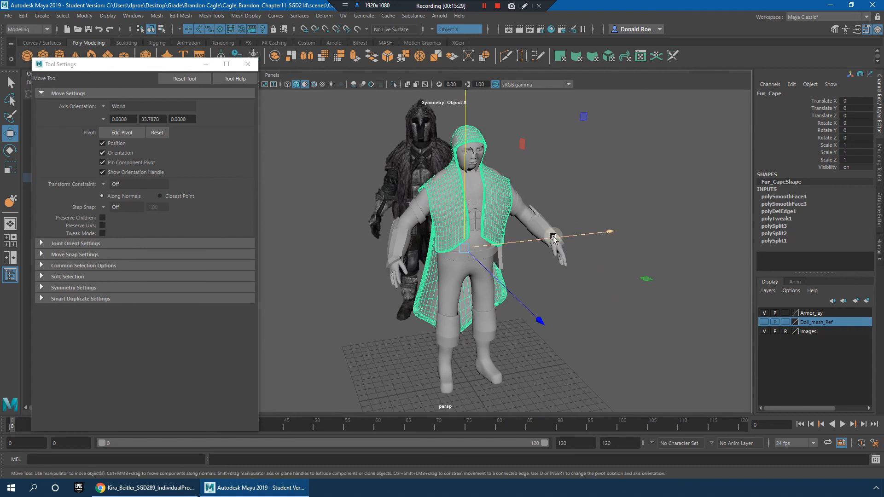